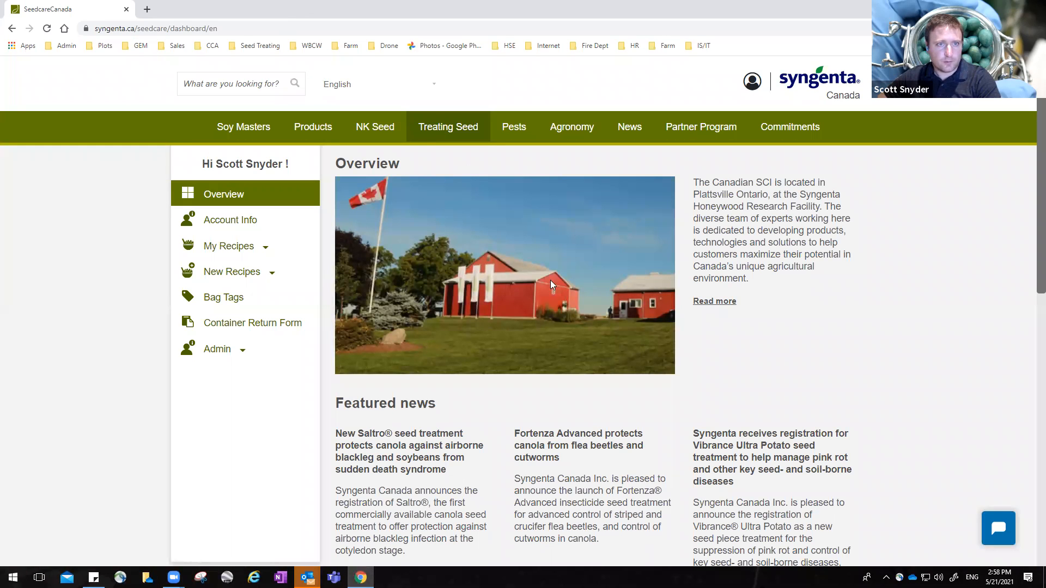
Step: Open the saved soybean recipes and start a run of the Test Fungicide Insecticide Enhanced recipe
{"action": "left_click", "coordinate": [300, 263]}
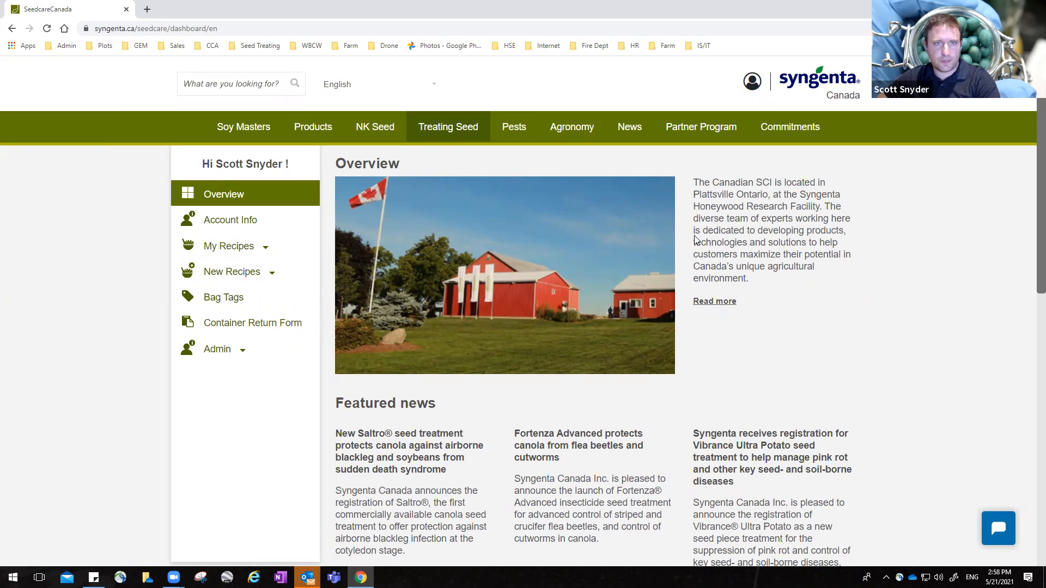
{"action": "left_click", "coordinate": [233, 246]}
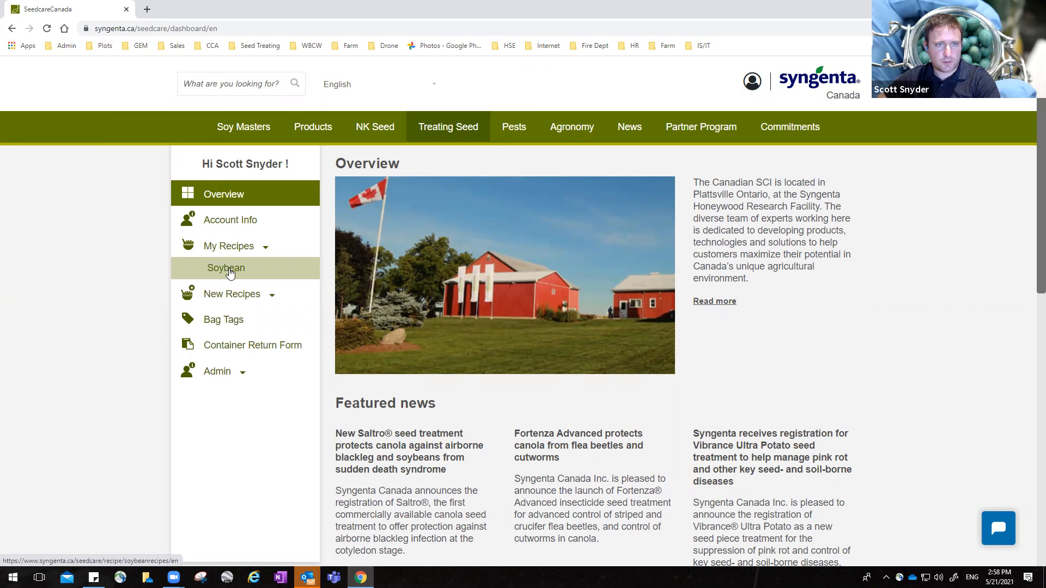
{"action": "left_click", "coordinate": [229, 273]}
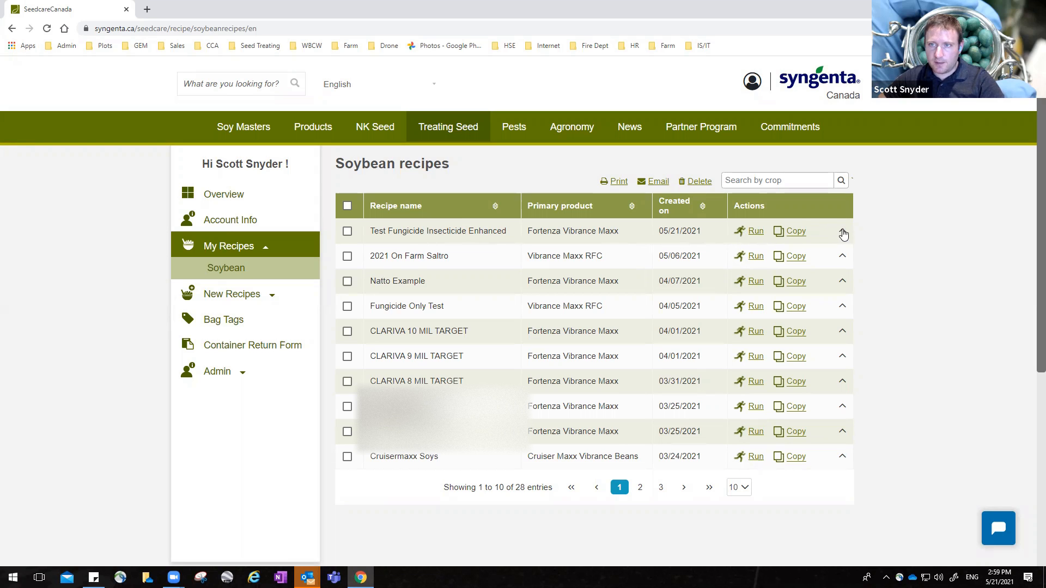
{"action": "left_click", "coordinate": [756, 235]}
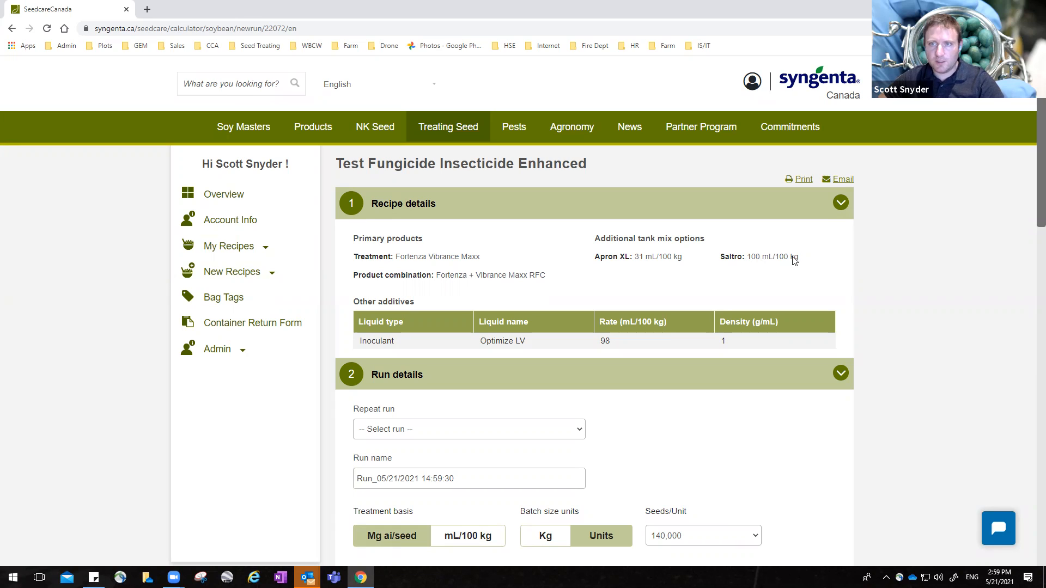
Step: Rename the run in the run details with the customer's name followed by "load 2"
{"action": "scroll", "coordinate": [572, 278], "scroll_direction": "down", "scroll_amount": 2}
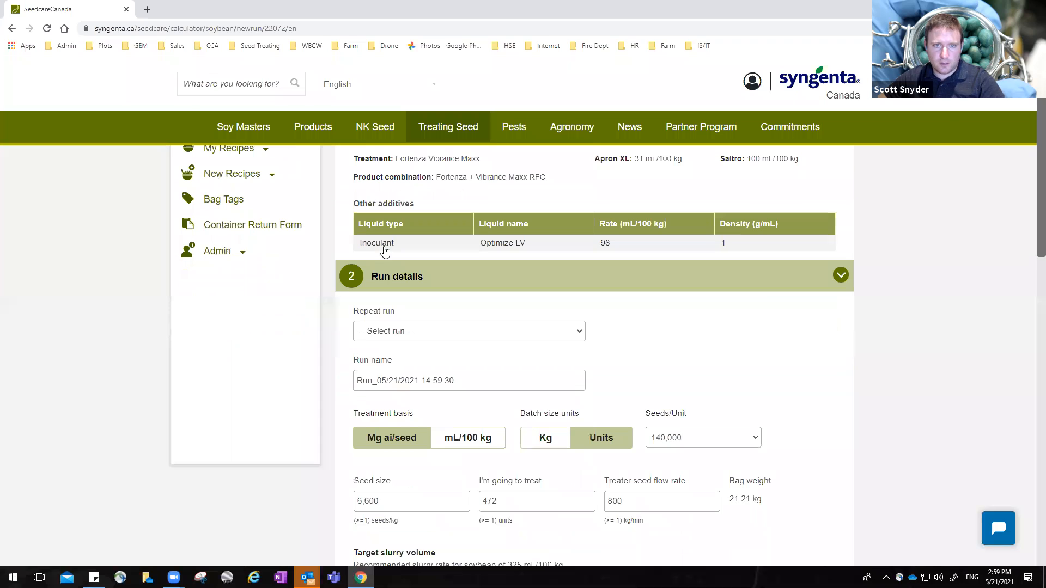
{"action": "scroll", "coordinate": [419, 243], "scroll_direction": "down", "scroll_amount": 2}
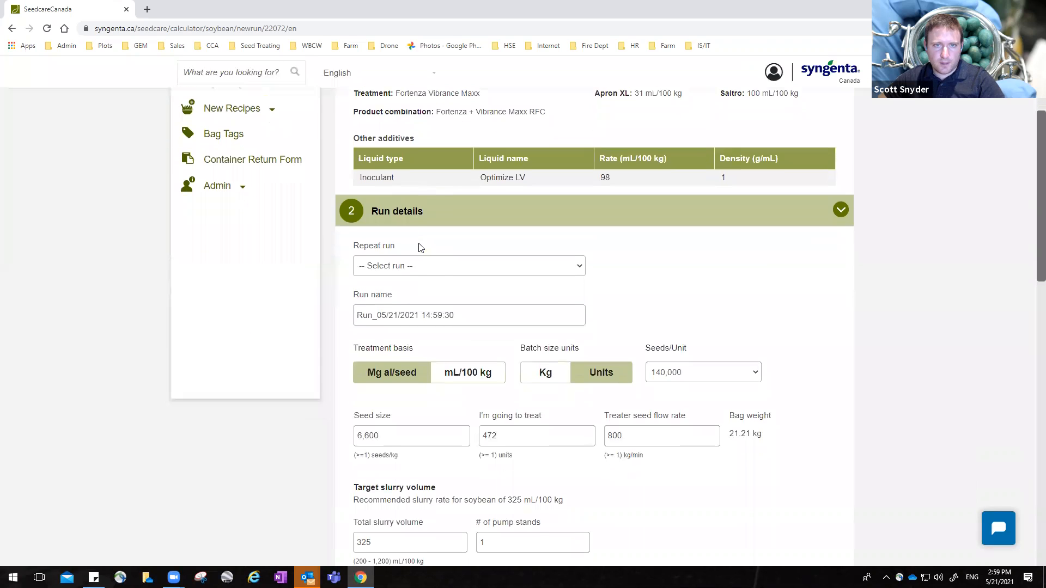
{"action": "left_click_drag", "start_coordinate": [477, 259], "coordinate": [356, 263]}
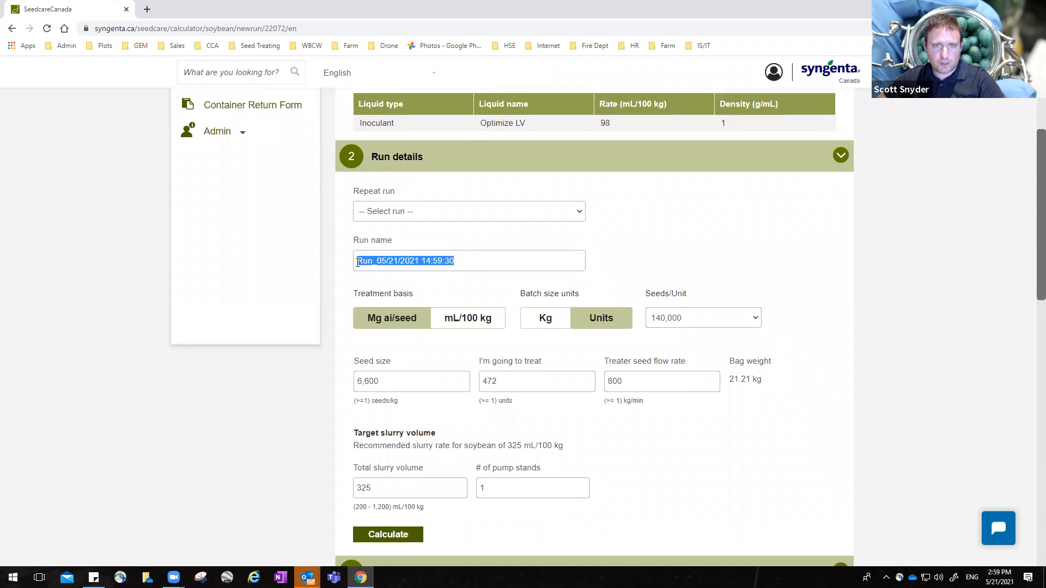
{"action": "left_click", "coordinate": [476, 259]}
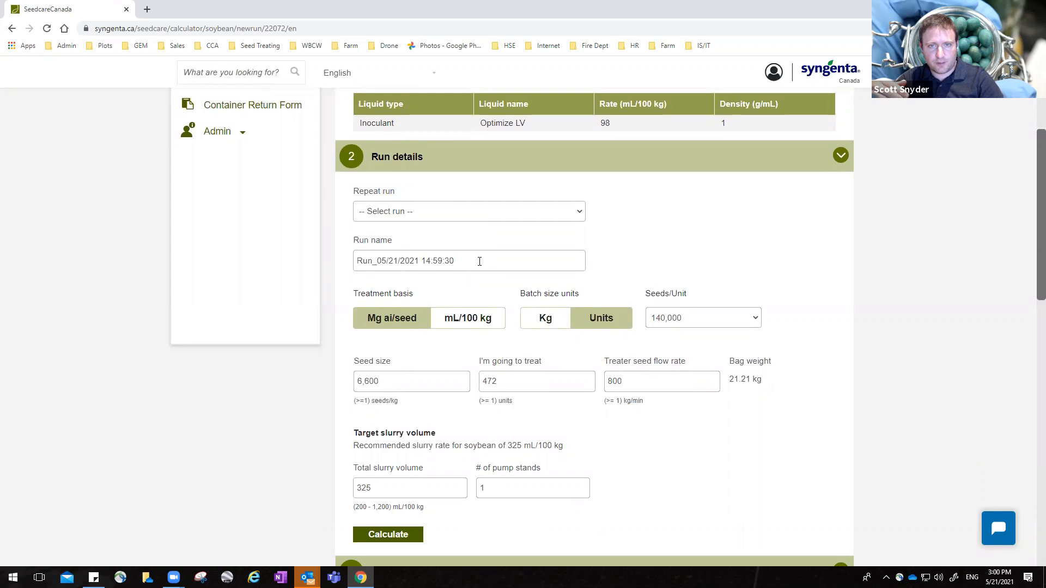
{"action": "left_click", "coordinate": [479, 262]}
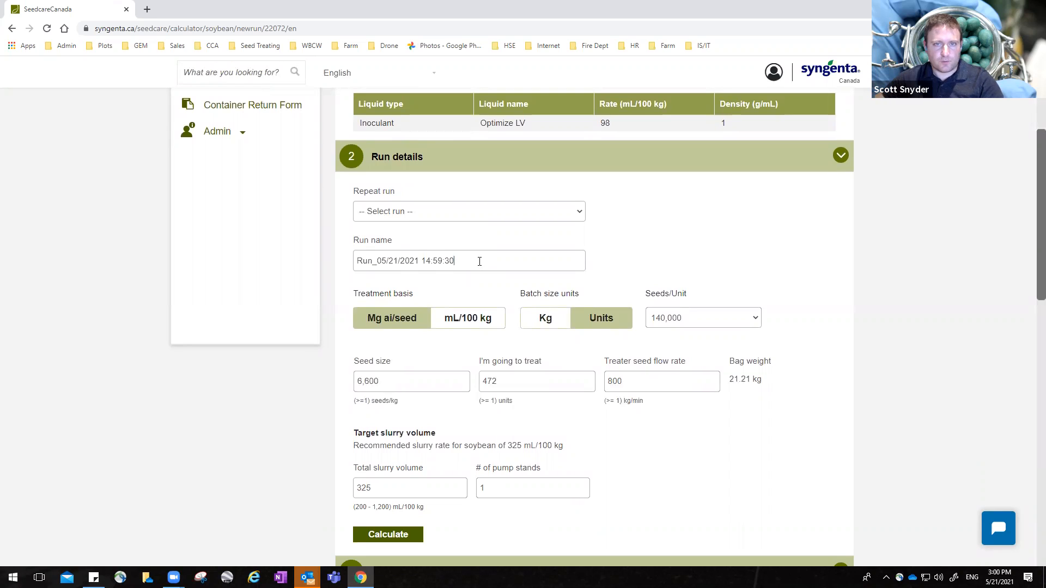
{"action": "left_click_drag", "start_coordinate": [465, 262], "coordinate": [358, 264]}
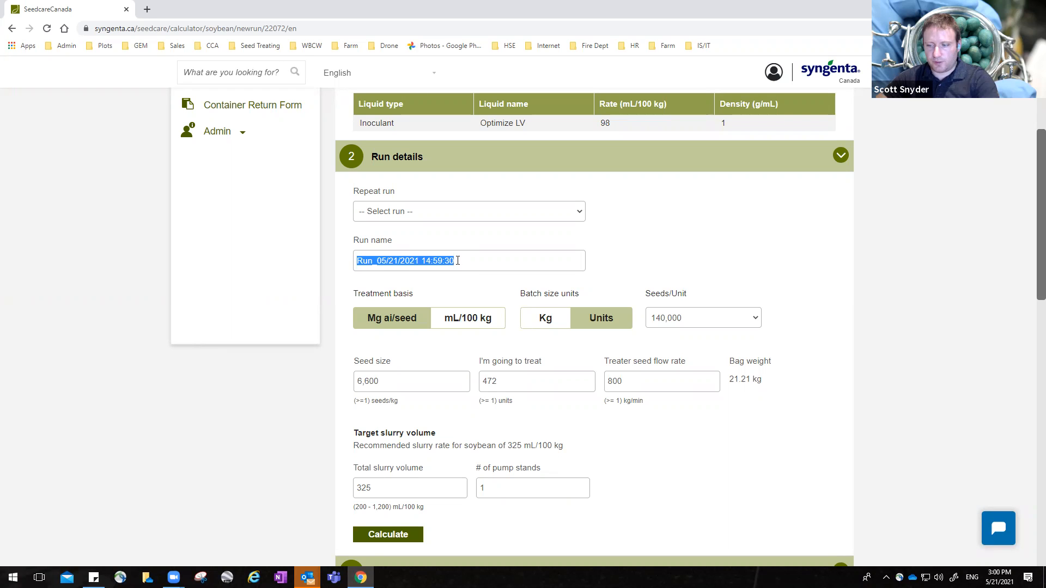
{"action": "type", "text": "Joe sm"}
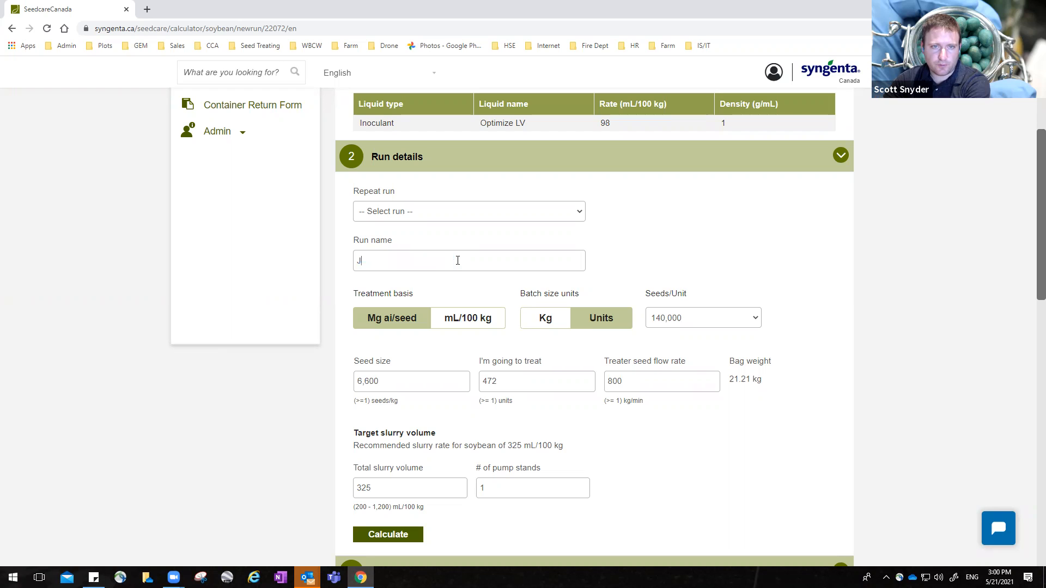
{"action": "key", "text": "BackSpace"}
{"action": "key", "text": "BackSpace"}
{"action": "type", "text": "Fa"}
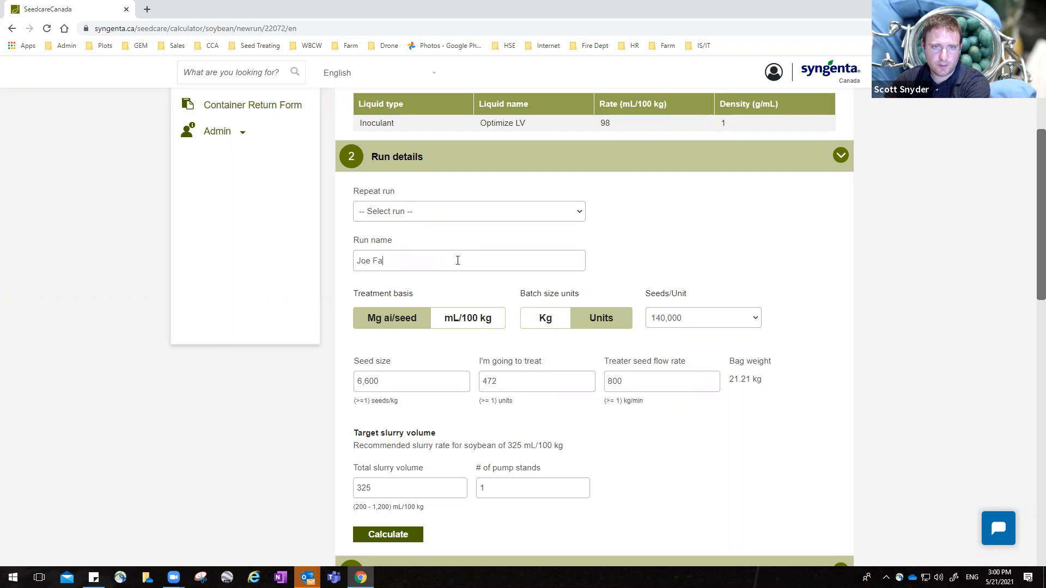
{"action": "type", "text": "rmer load 2"}
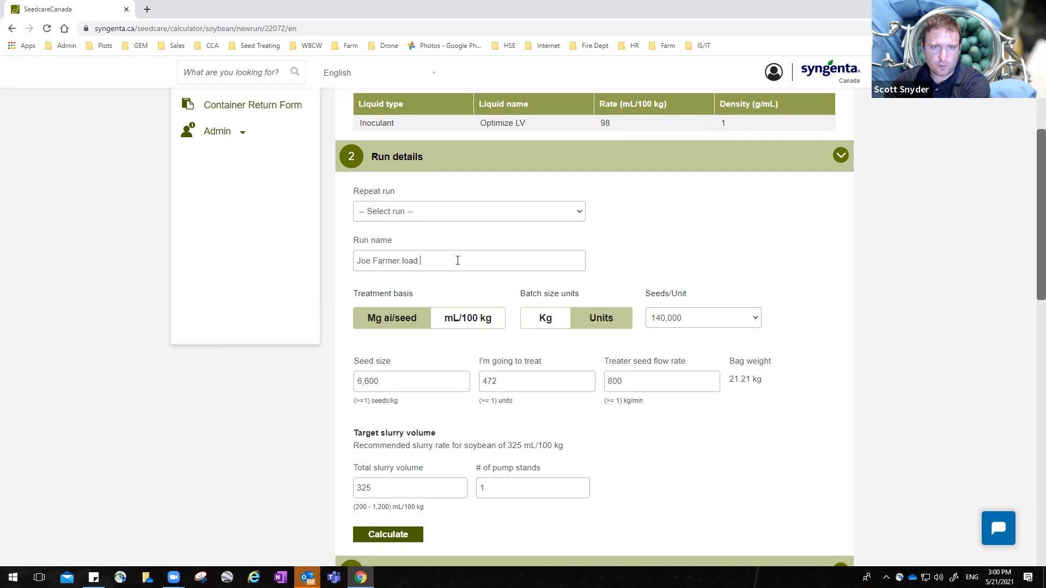
{"action": "left_click", "coordinate": [448, 217]}
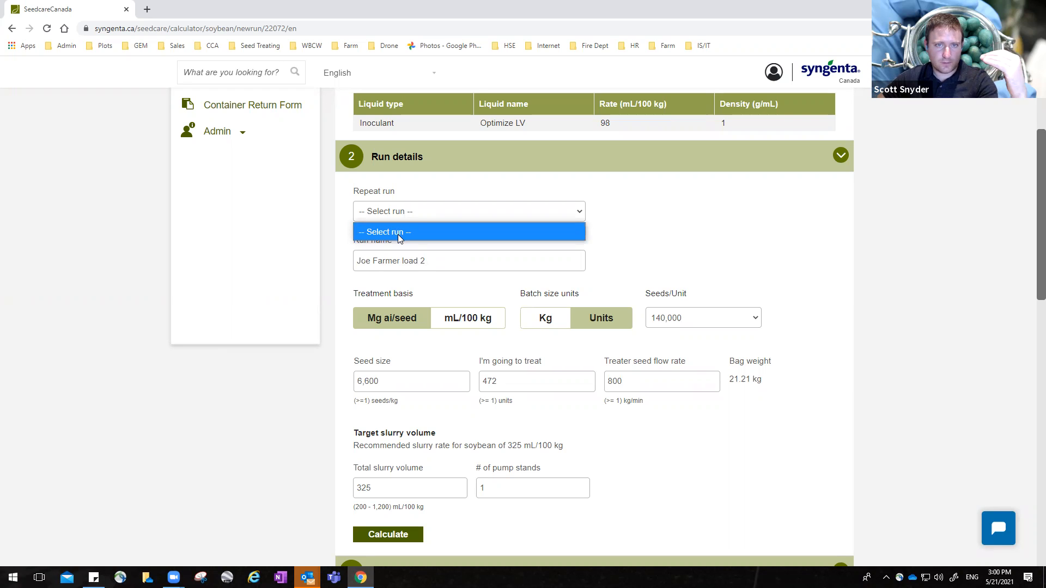
{"action": "left_click", "coordinate": [450, 263]}
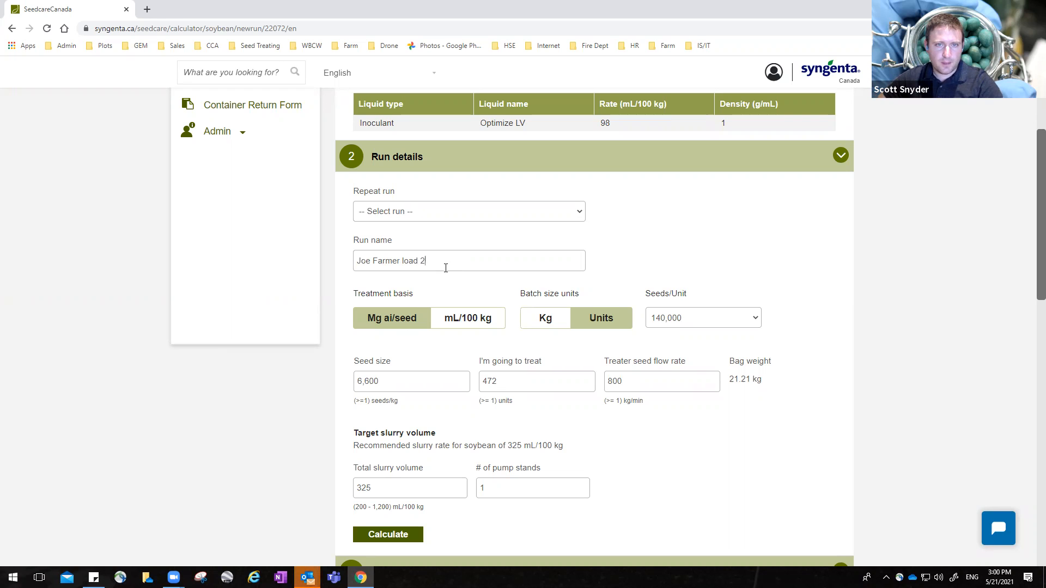
Step: Set the run's treatment basis to mL/100 kg and its batch size units to Units
{"action": "scroll", "coordinate": [431, 234], "scroll_direction": "down", "scroll_amount": 1}
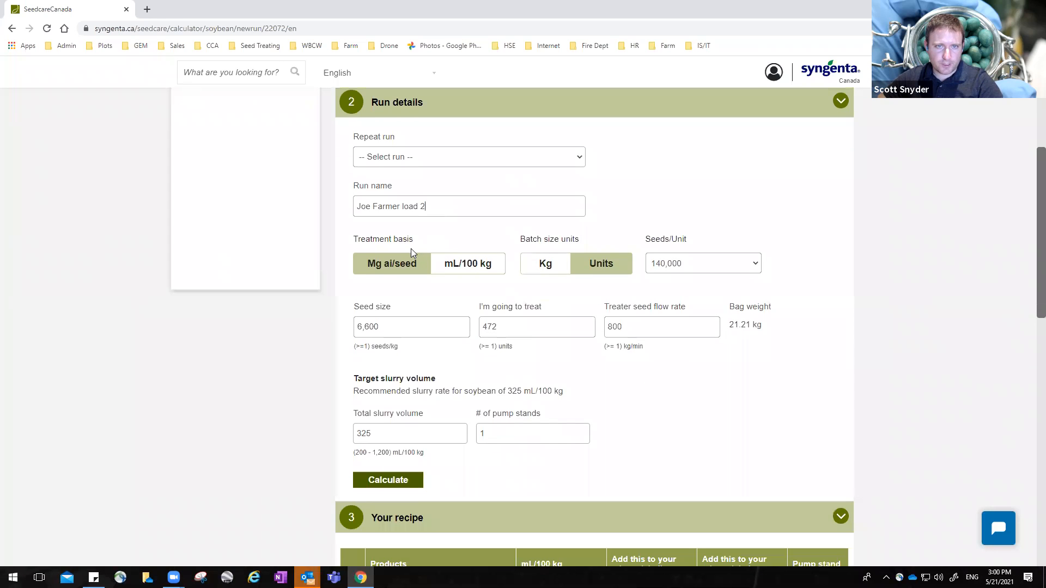
{"action": "left_click", "coordinate": [454, 268]}
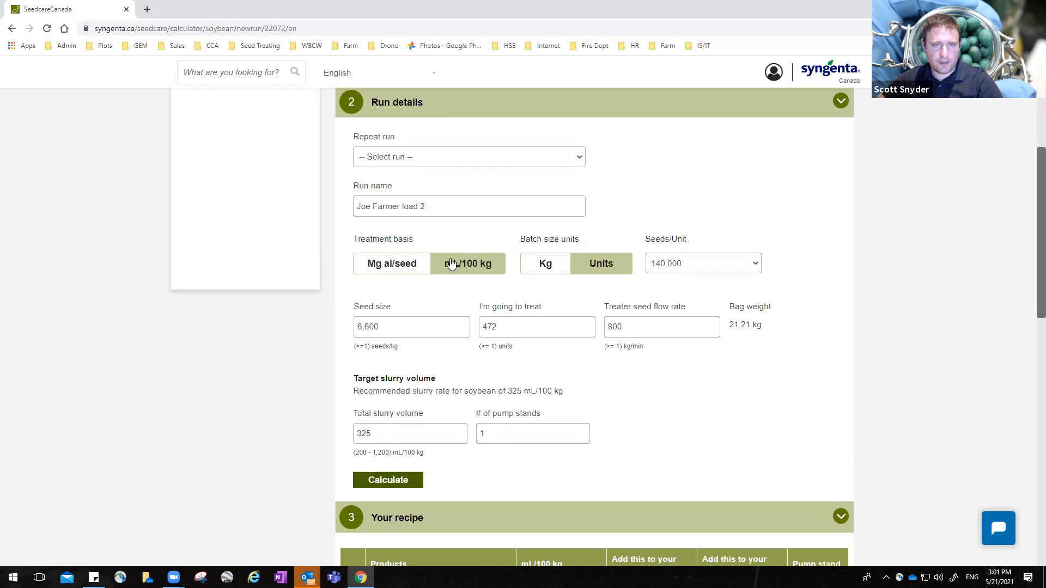
{"action": "left_click", "coordinate": [429, 273]}
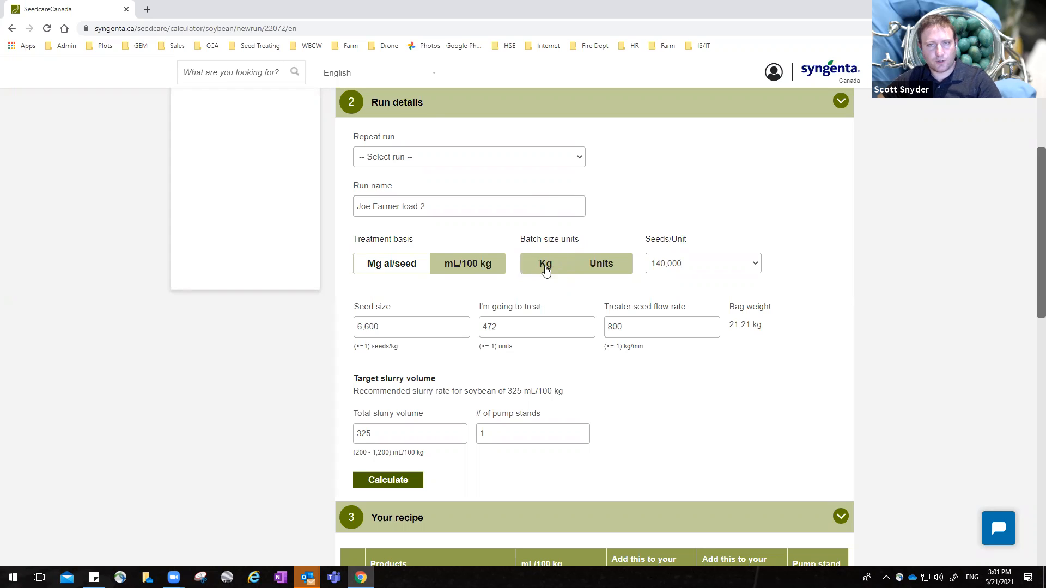
{"action": "left_click", "coordinate": [600, 267]}
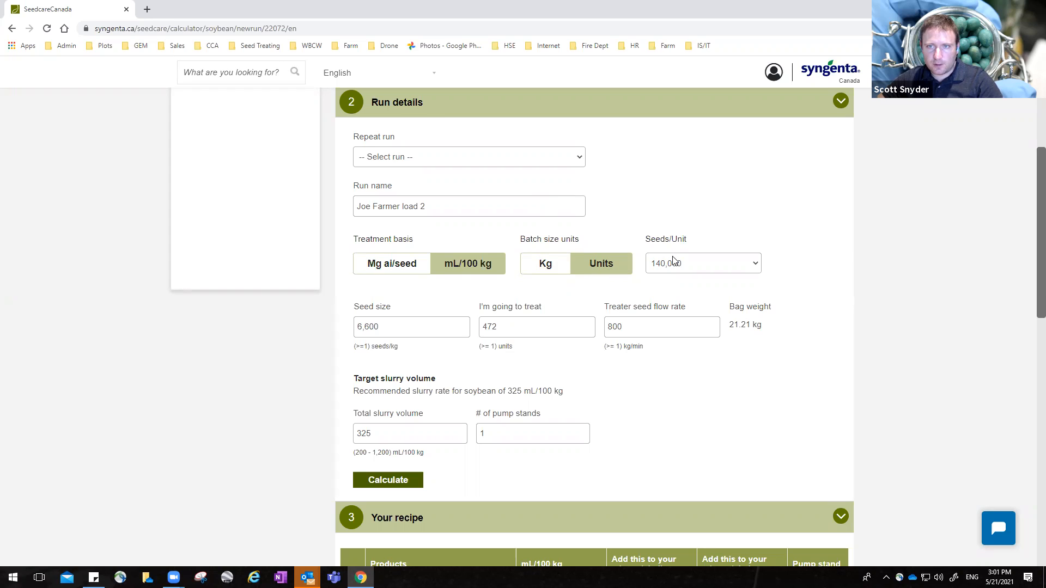
Step: Look over the available Seeds/Unit options and the bag weight in the run details
{"action": "left_click", "coordinate": [685, 264]}
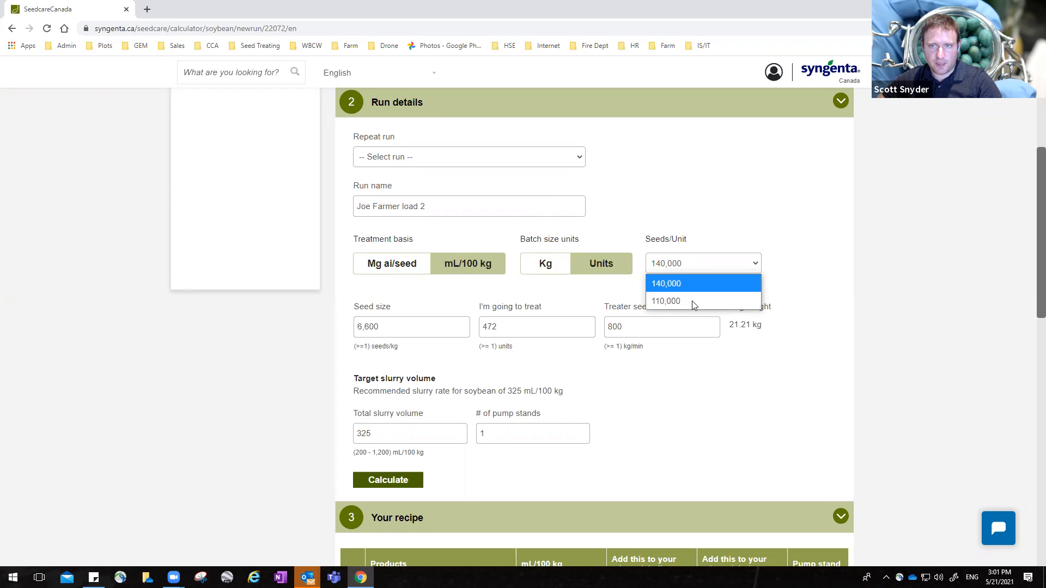
{"action": "left_click", "coordinate": [777, 291]}
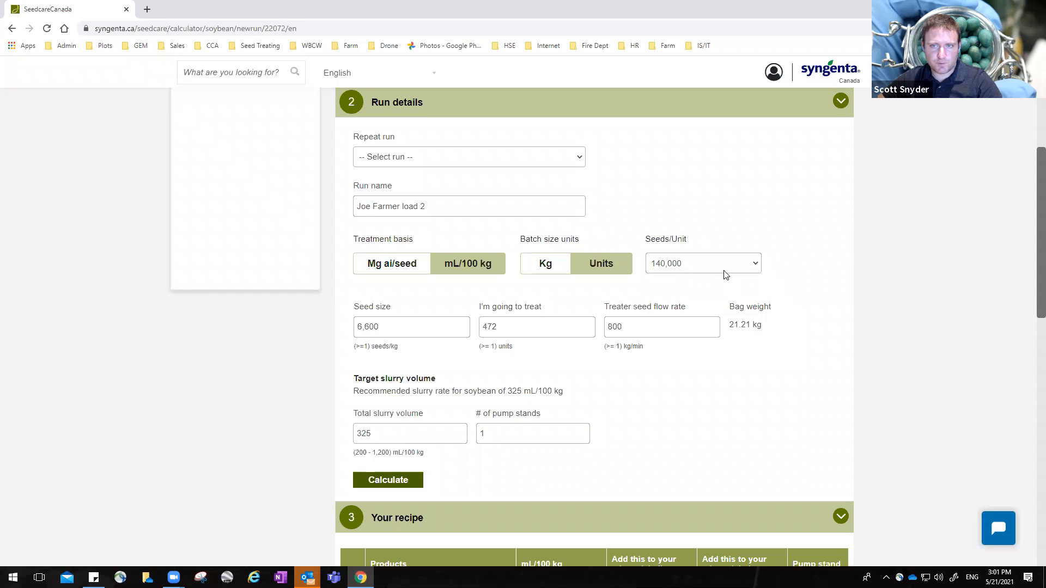
{"action": "left_click", "coordinate": [757, 264]}
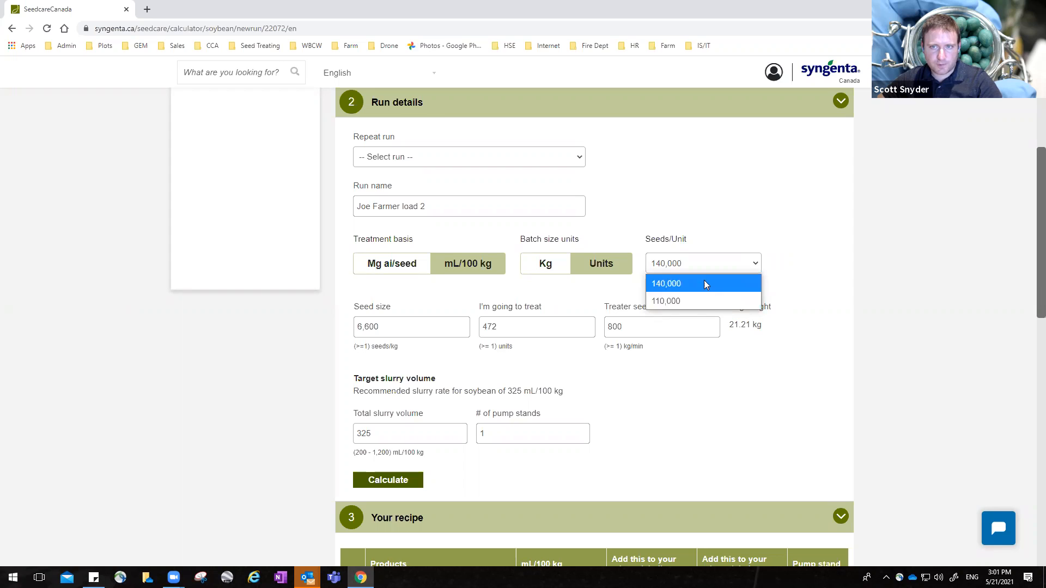
{"action": "left_click", "coordinate": [783, 276]}
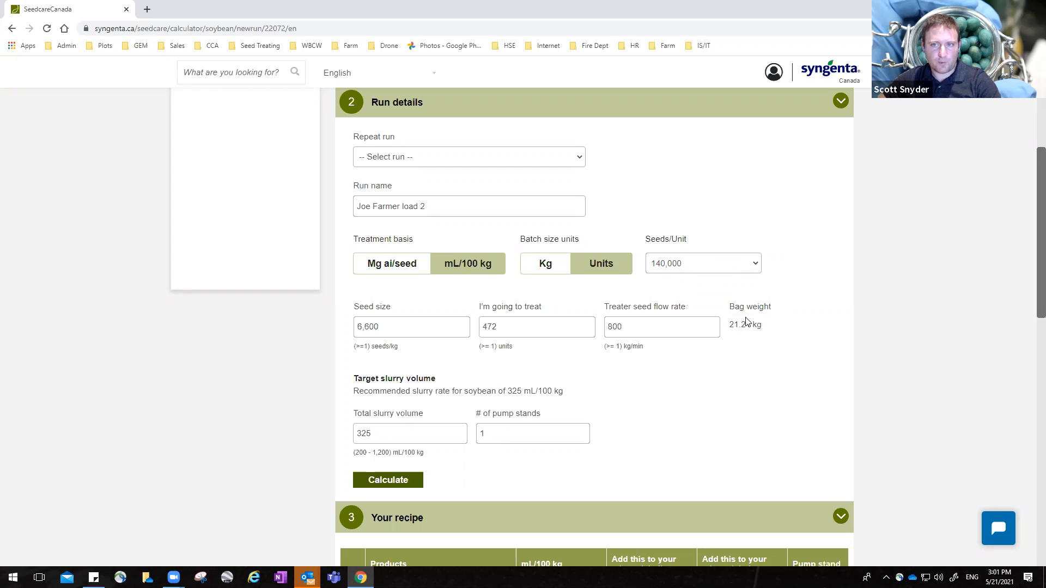
{"action": "left_click", "coordinate": [714, 265]}
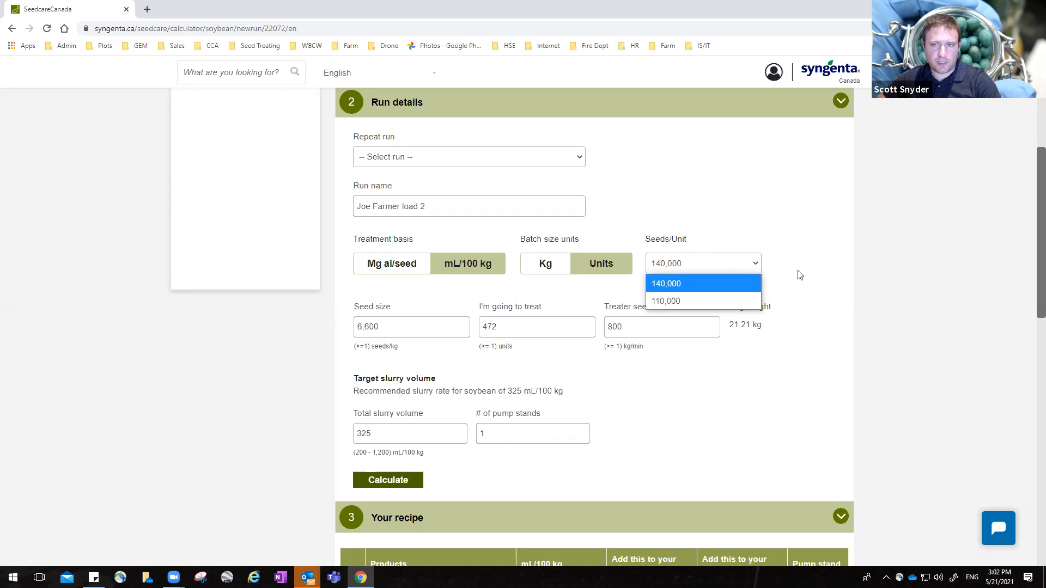
{"action": "left_click", "coordinate": [751, 336]}
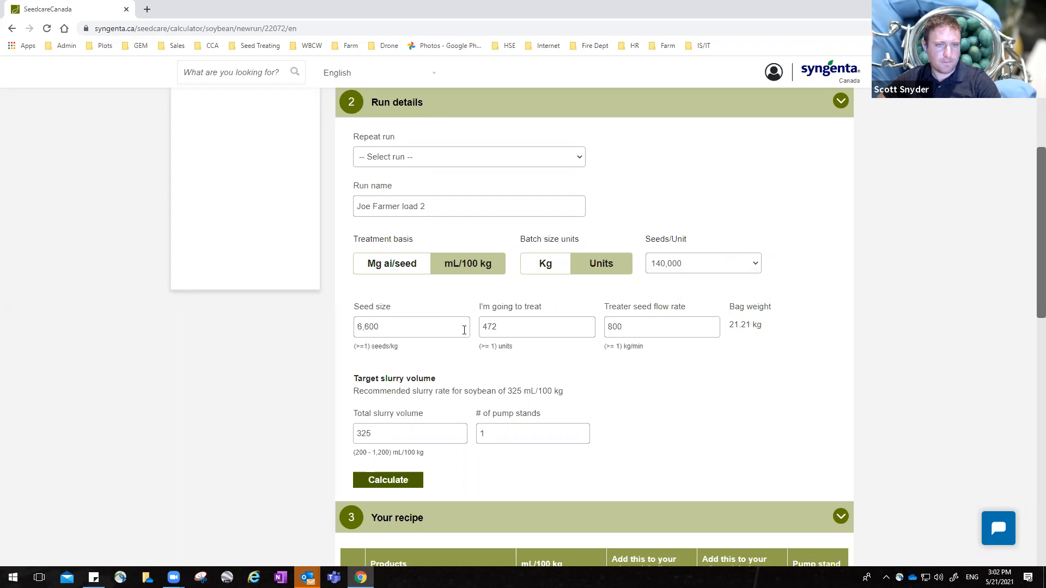
Step: Set the seed size for the run to 5,200 seeds/kg
{"action": "scroll", "coordinate": [451, 272], "scroll_direction": "down", "scroll_amount": 1}
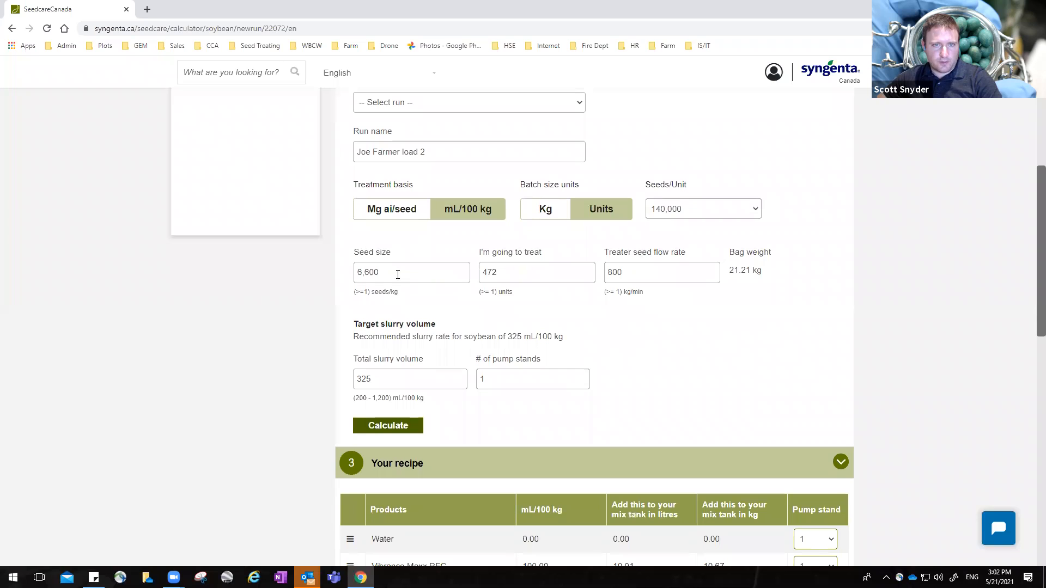
{"action": "double_click", "coordinate": [367, 274]}
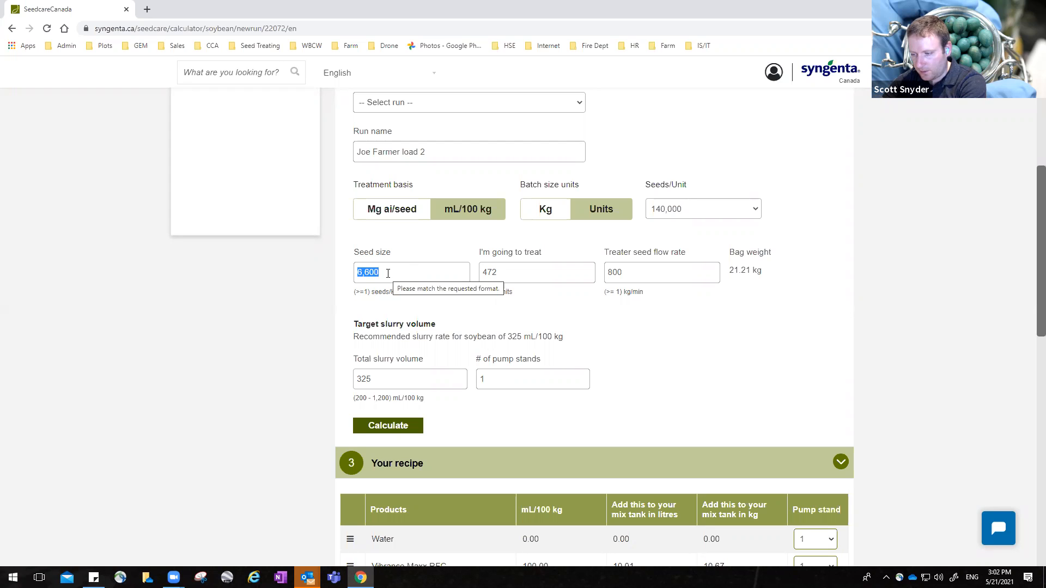
{"action": "type", "text": "5200"}
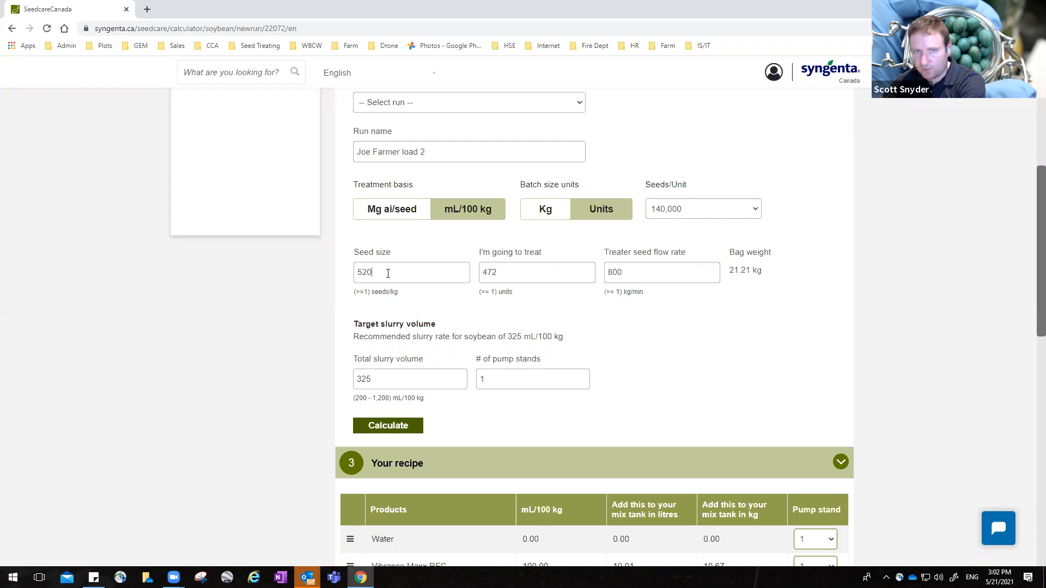
{"action": "left_click", "coordinate": [398, 295]}
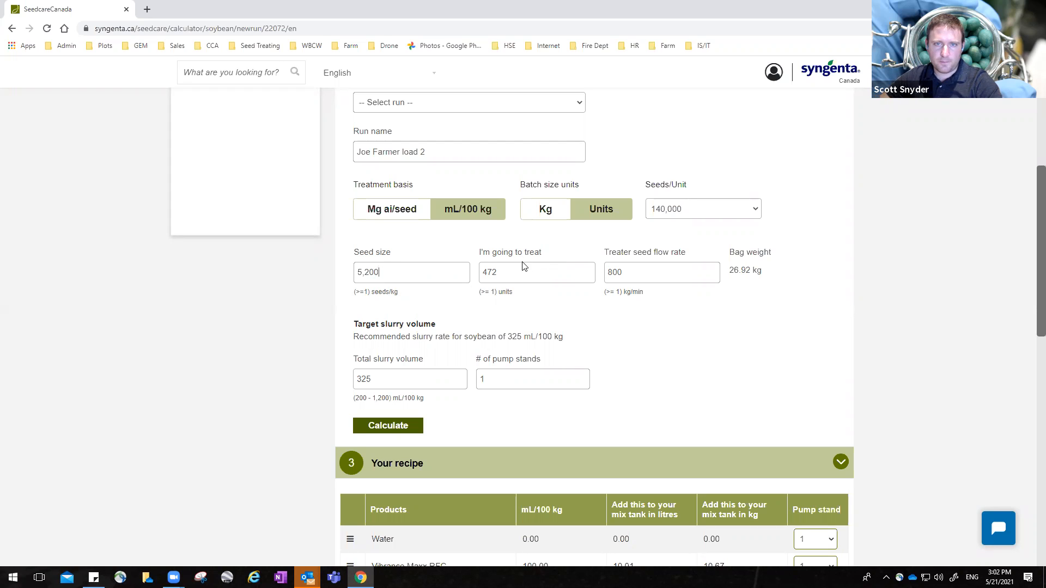
Step: Set the quantity to treat to 160 units and the treater seed flow rate to 450 kg/min
{"action": "left_click_drag", "start_coordinate": [511, 272], "coordinate": [481, 272]}
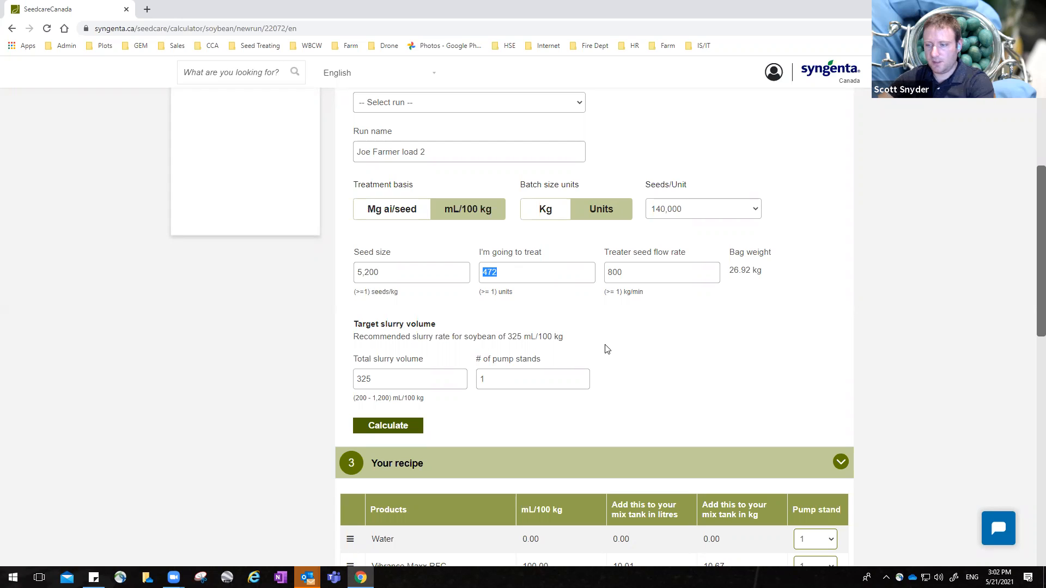
{"action": "type", "text": "160"}
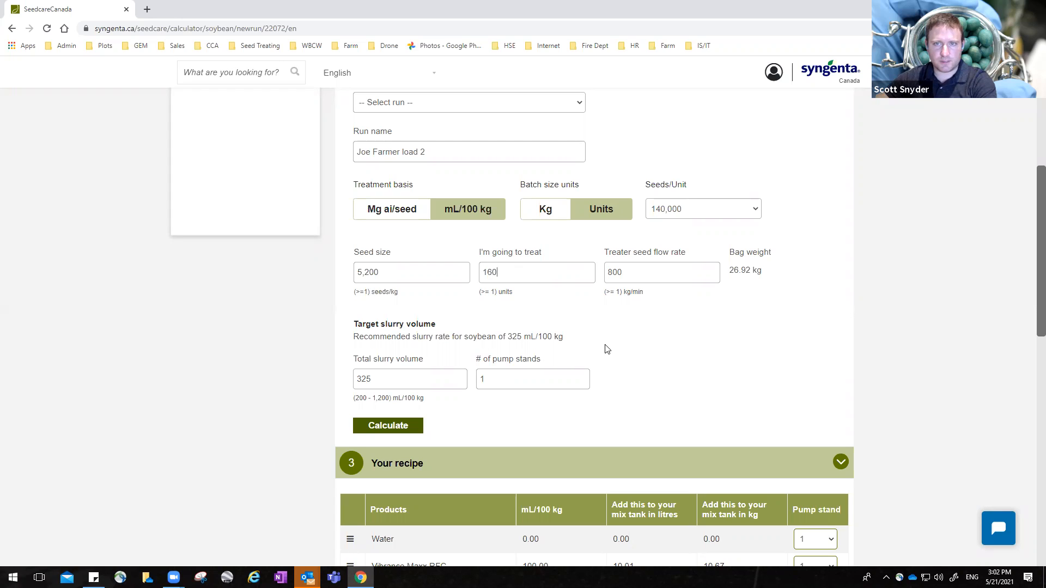
{"action": "left_click_drag", "start_coordinate": [638, 273], "coordinate": [609, 271]}
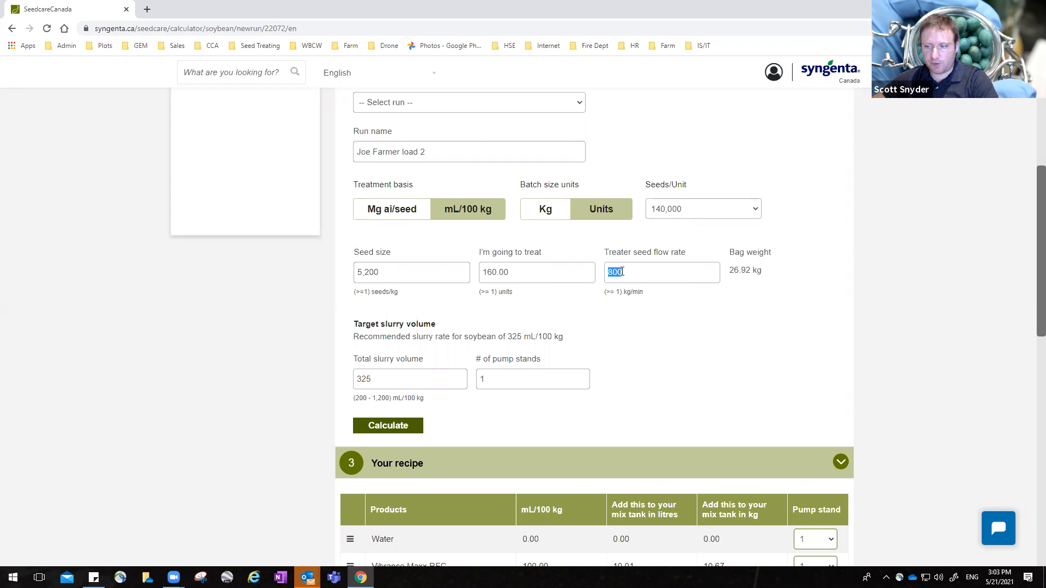
{"action": "type", "text": "450"}
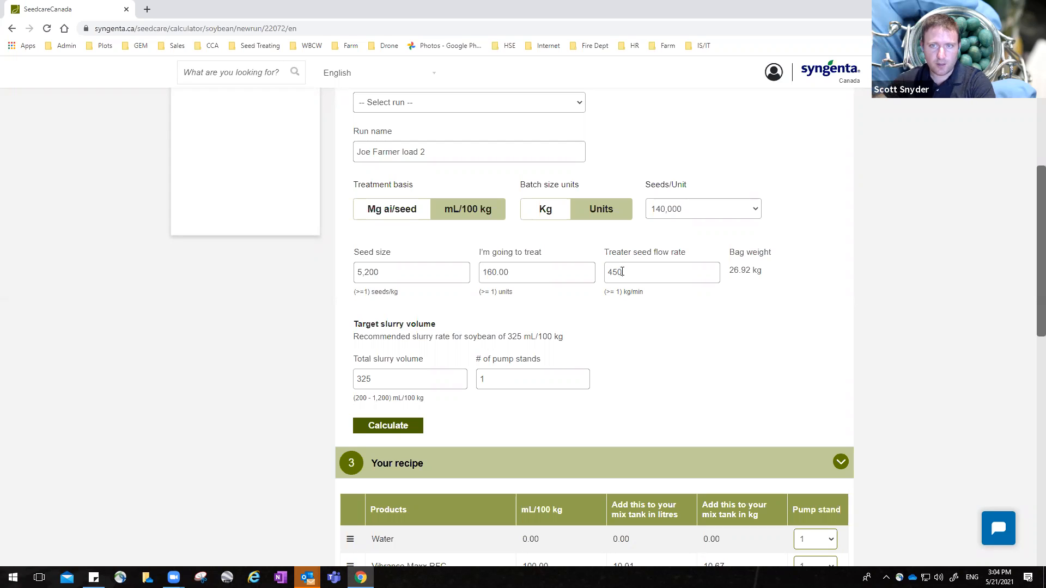
Step: Highlight the Target slurry volume heading to review the slurry settings of the run
{"action": "scroll", "coordinate": [614, 295], "scroll_direction": "down", "scroll_amount": 1}
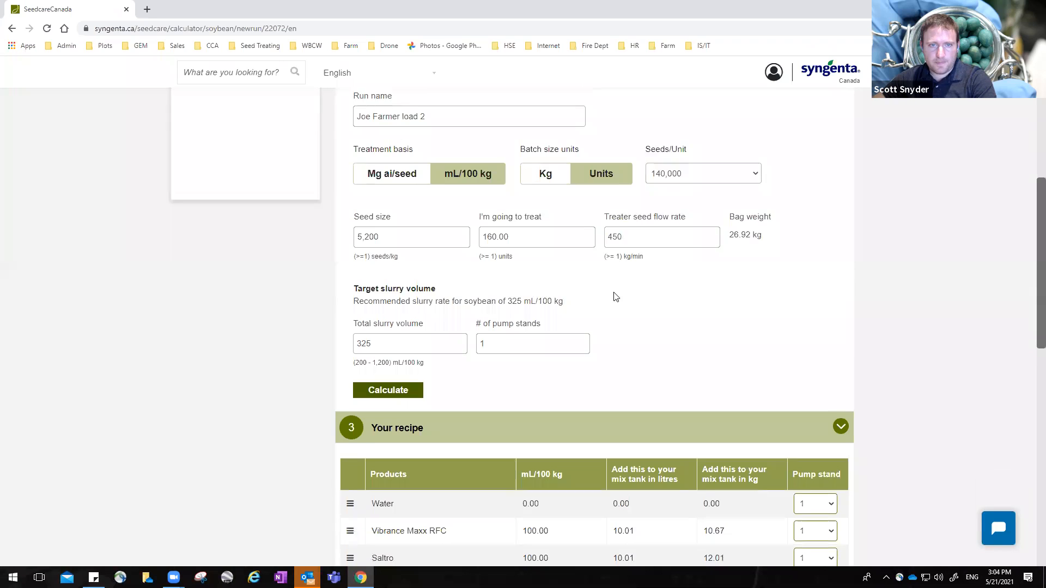
{"action": "left_click", "coordinate": [356, 270]}
{"action": "triple_click", "coordinate": [435, 266]}
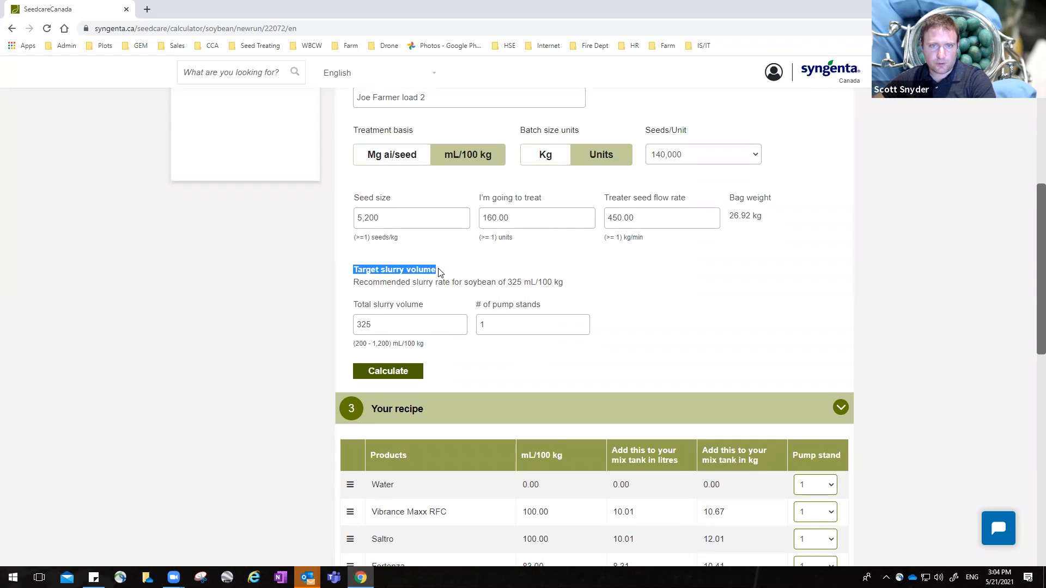
Step: Review the recommended slurry rate for soybean and set the total slurry volume to 500 mL/100 kg
{"action": "left_click_drag", "start_coordinate": [423, 281], "coordinate": [513, 279]}
{"action": "left_click", "coordinate": [573, 281]}
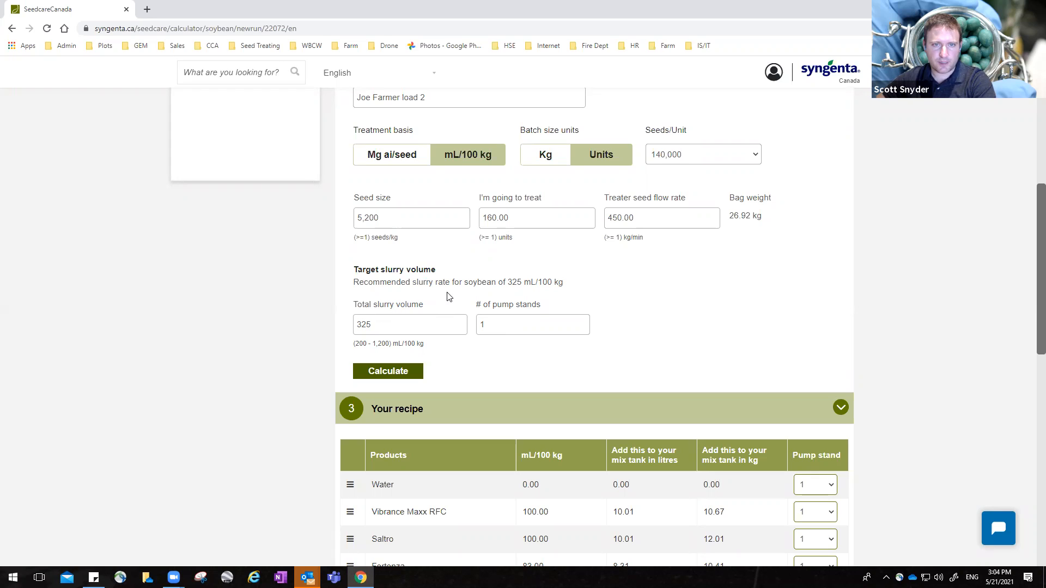
{"action": "left_click_drag", "start_coordinate": [376, 325], "coordinate": [314, 325]}
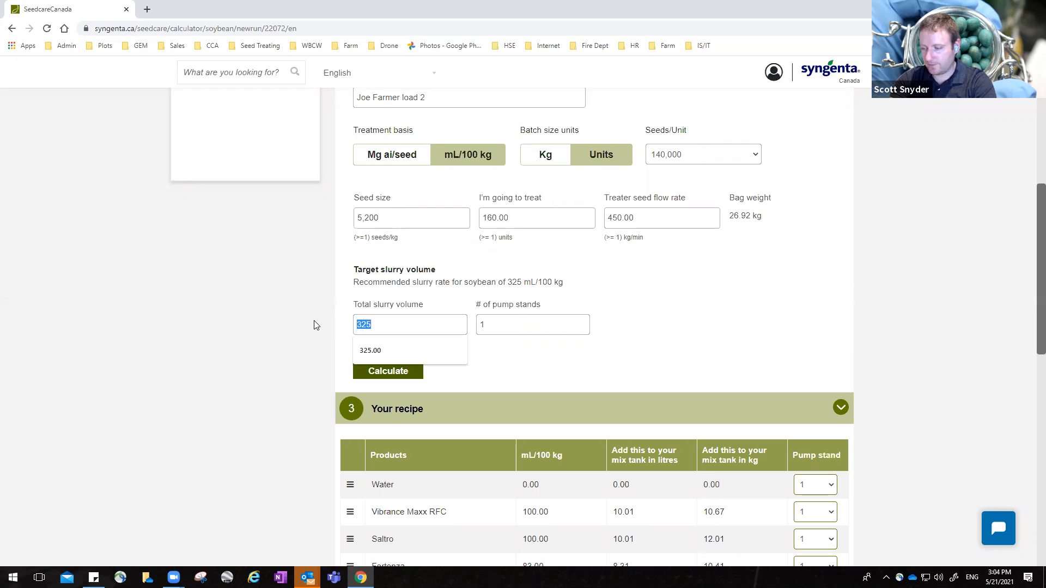
{"action": "type", "text": "500"}
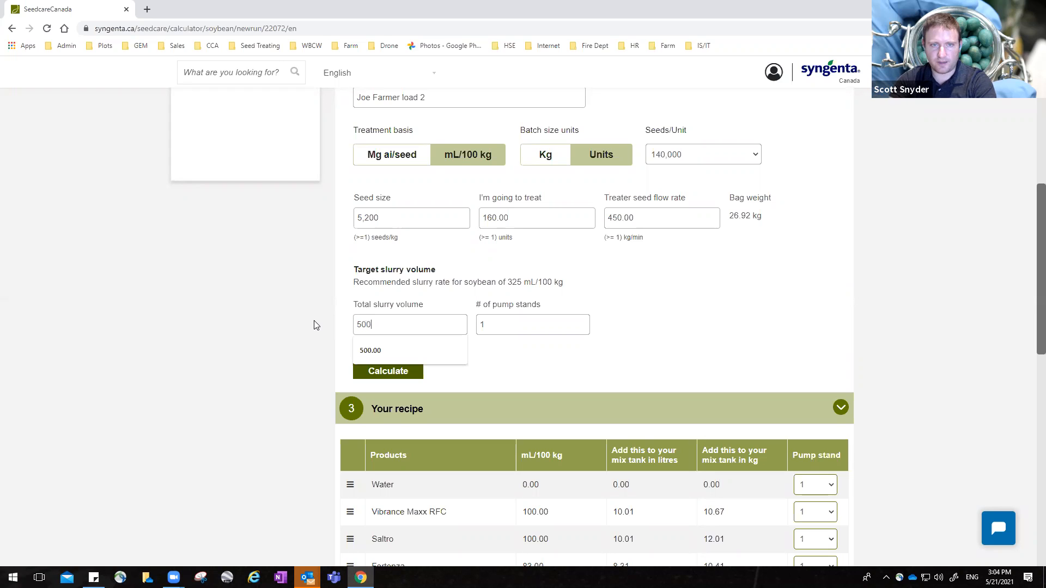
{"action": "left_click", "coordinate": [374, 354]}
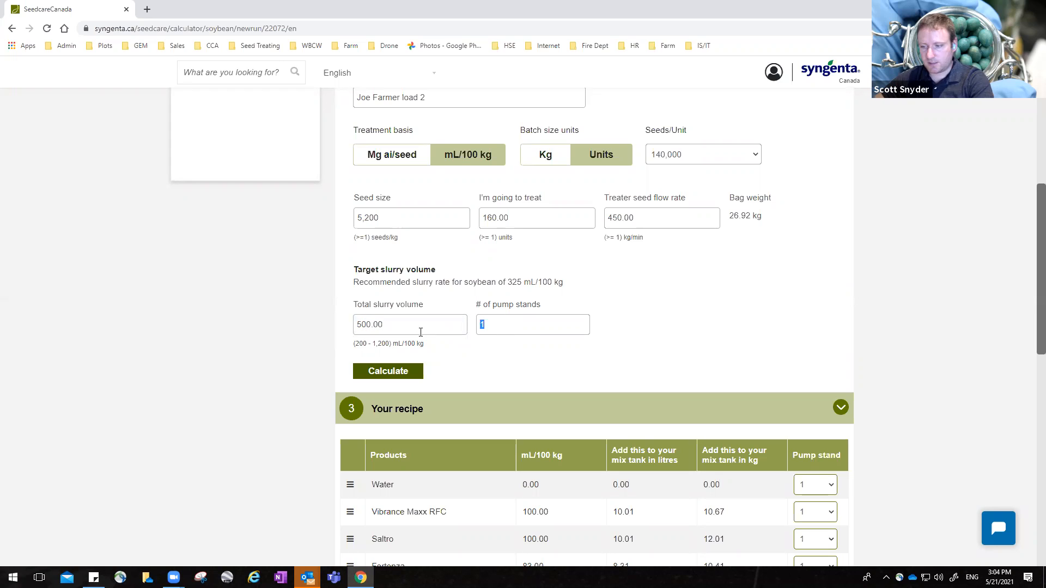
Step: Set the number of pump stands to 3 and calculate the recipe
{"action": "type", "text": "23"}
{"action": "key", "text": "BackSpace"}
{"action": "key", "text": "BackSpace"}
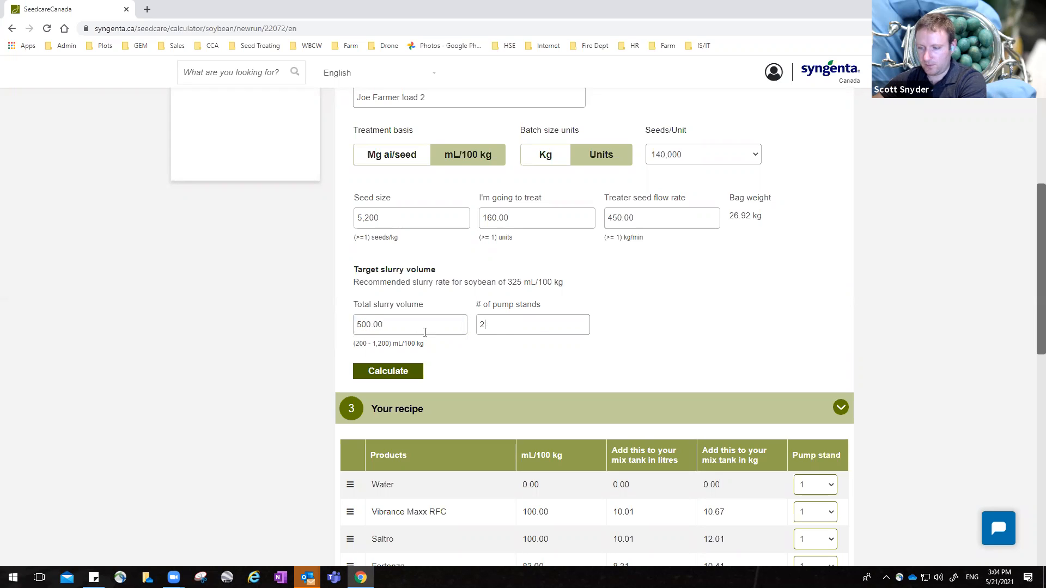
{"action": "type", "text": "3"}
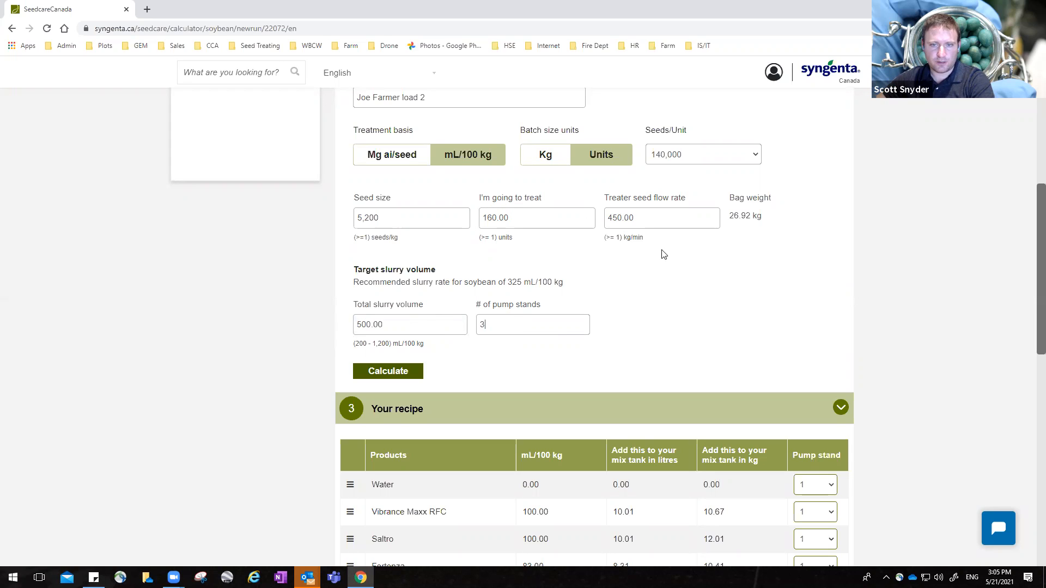
{"action": "left_click", "coordinate": [410, 379]}
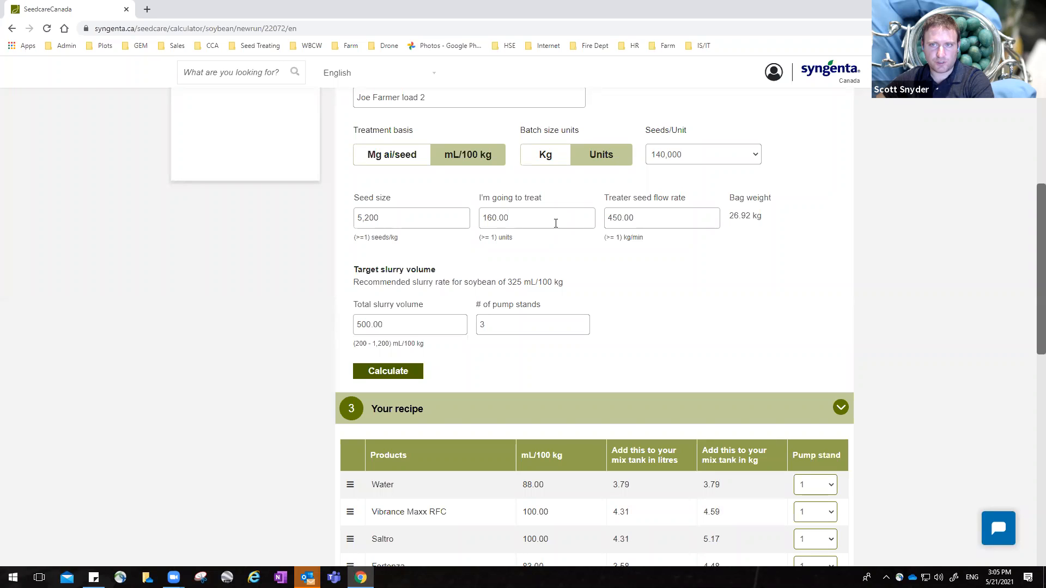
Step: Examine the recipe's total slurry rate and highlight the mL/100 kg rate of Water
{"action": "scroll", "coordinate": [536, 263], "scroll_direction": "down", "scroll_amount": 4}
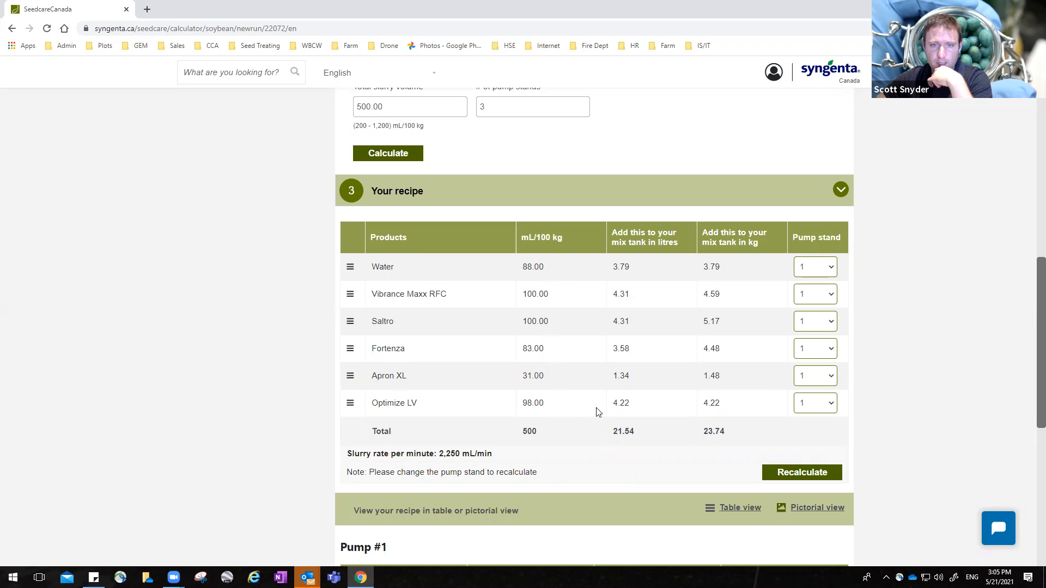
{"action": "left_click", "coordinate": [531, 432]}
{"action": "left_click_drag", "start_coordinate": [544, 269], "coordinate": [521, 274]}
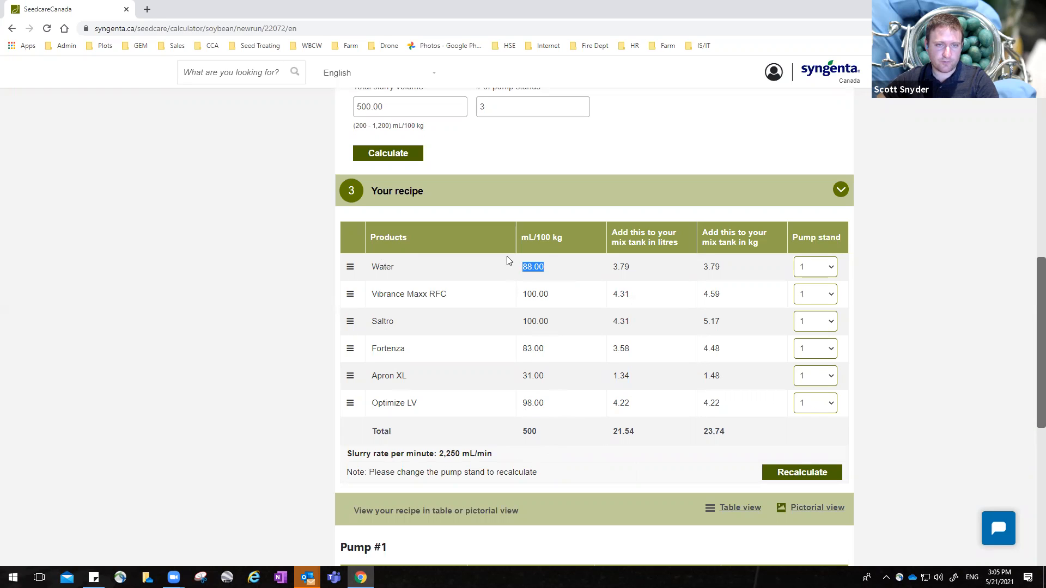
Step: Set the total slurry volume to 325 mL/100 kg and recalculate the recipe to compare the water amount
{"action": "scroll", "coordinate": [482, 250], "scroll_direction": "up", "scroll_amount": 3}
{"action": "left_click_drag", "start_coordinate": [384, 270], "coordinate": [343, 270]}
{"action": "type", "text": "325"}
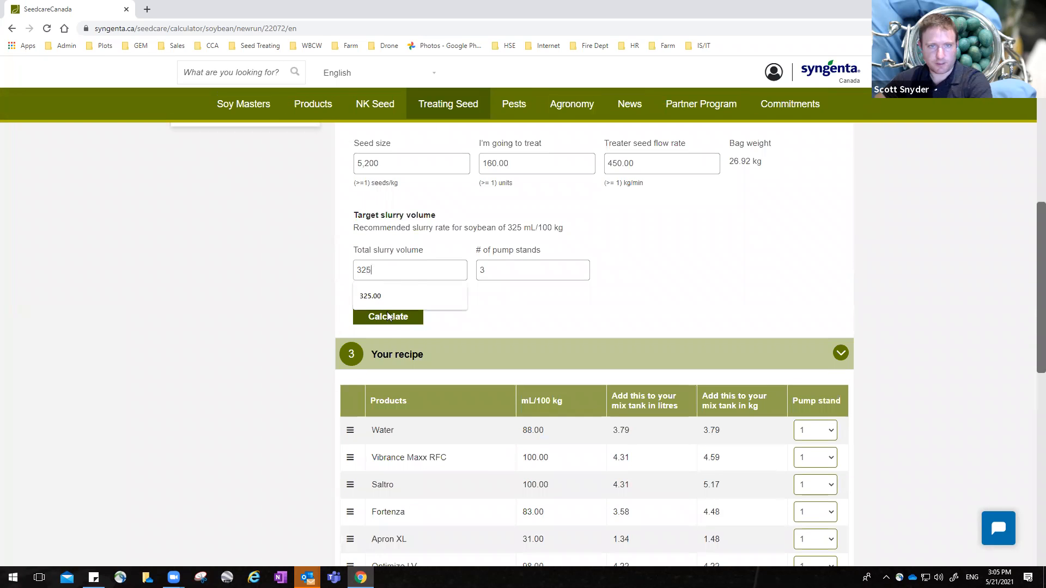
{"action": "left_click", "coordinate": [390, 321]}
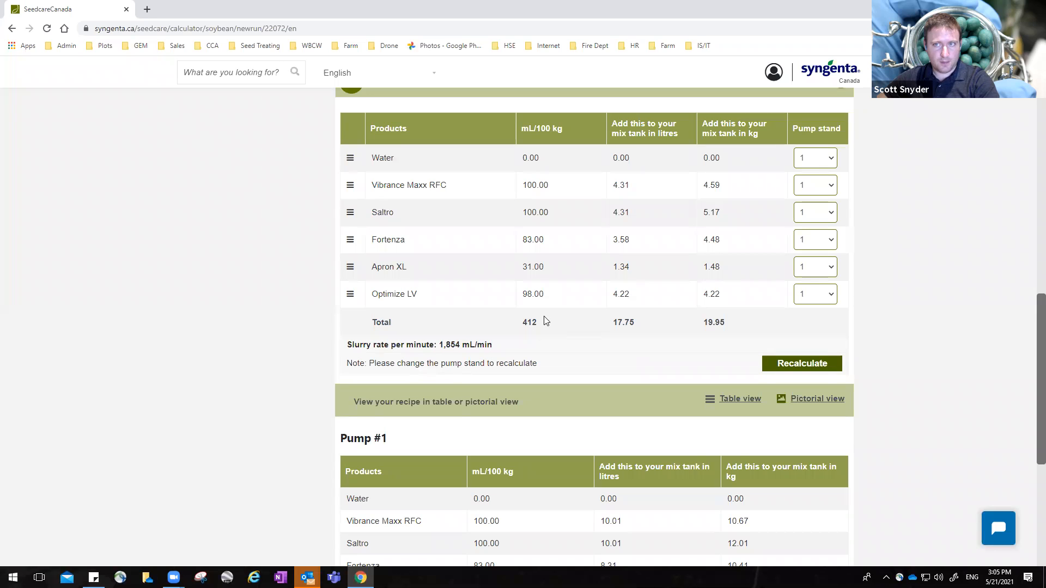
Step: Set the total slurry volume back to 500 mL/100 kg and calculate the recipe again
{"action": "scroll", "coordinate": [544, 320], "scroll_direction": "up", "scroll_amount": 4}
{"action": "left_click_drag", "start_coordinate": [393, 209], "coordinate": [345, 222]}
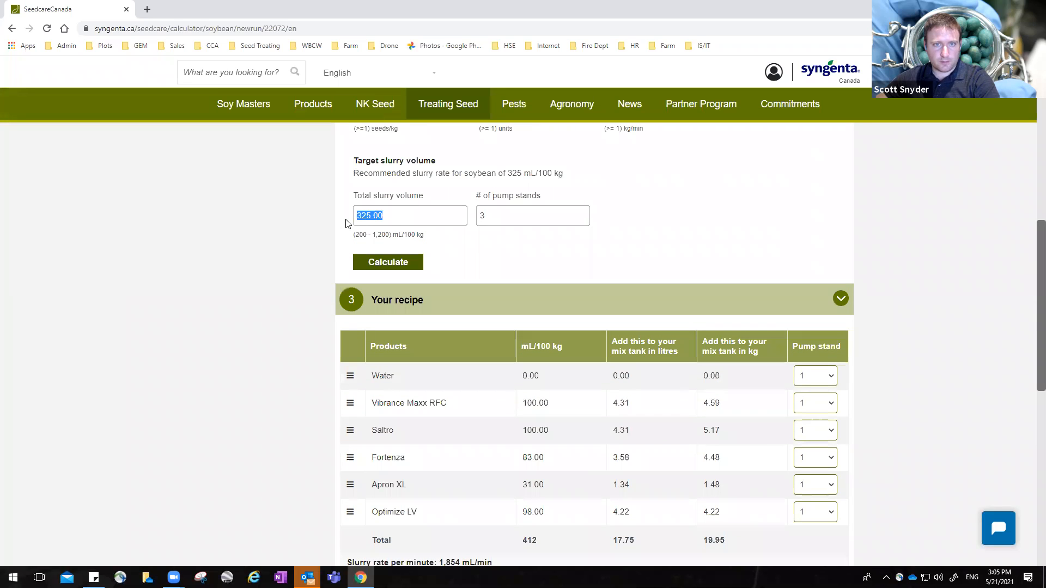
{"action": "type", "text": "500"}
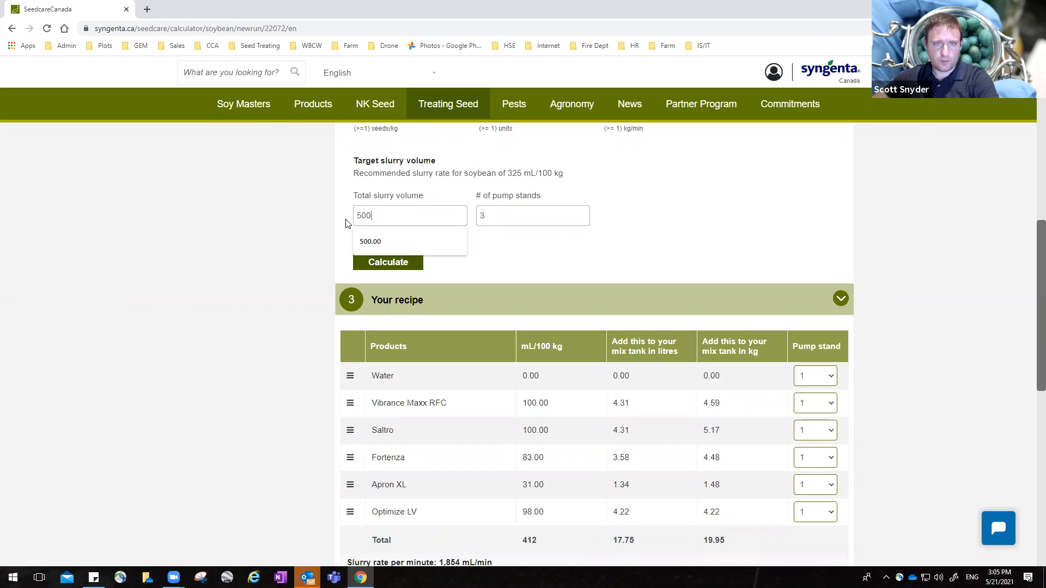
{"action": "left_click", "coordinate": [368, 241]}
{"action": "left_click", "coordinate": [379, 263]}
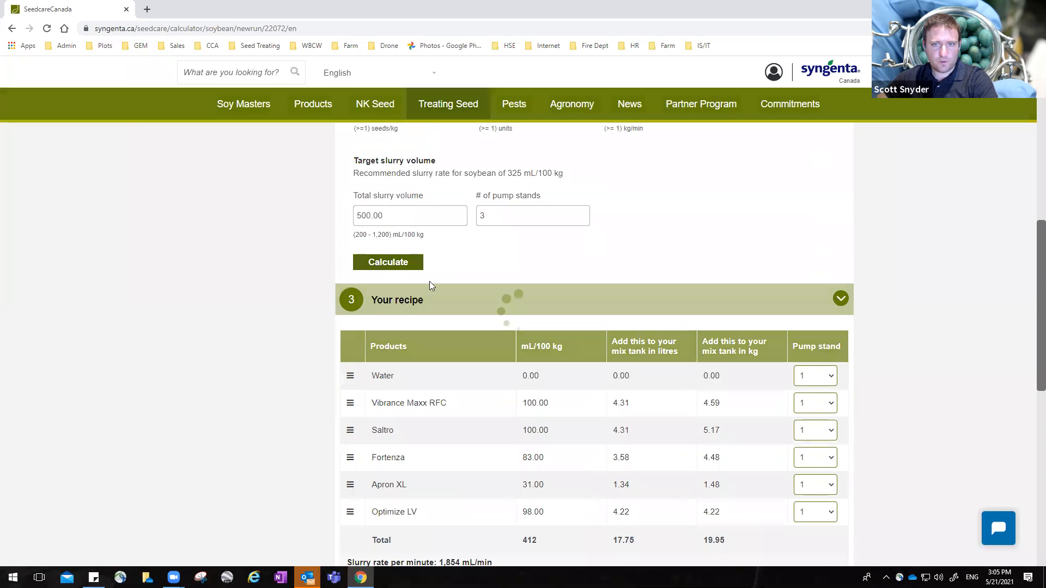
Step: Examine the recalculated product amounts and highlight the slurry rate per minute below the recipe table
{"action": "scroll", "coordinate": [526, 373], "scroll_direction": "down", "scroll_amount": 3}
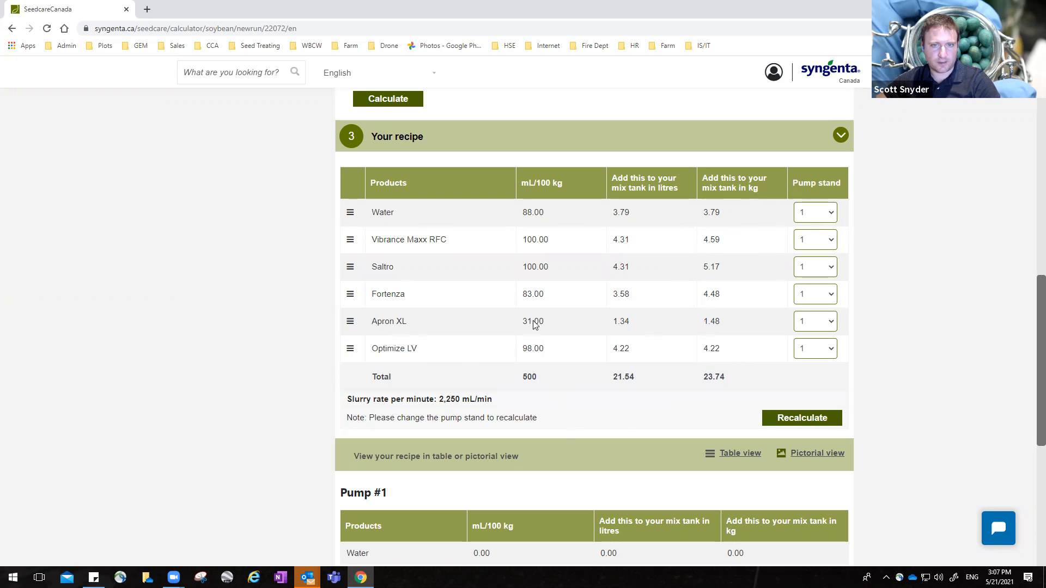
{"action": "left_click_drag", "start_coordinate": [443, 400], "coordinate": [496, 402]}
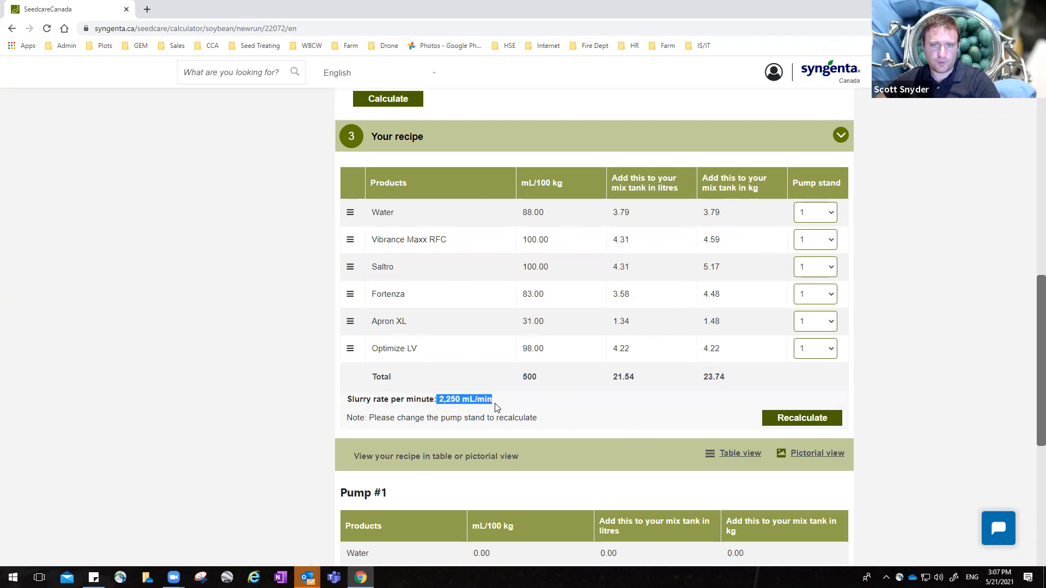
{"action": "left_click", "coordinate": [497, 403]}
{"action": "scroll", "coordinate": [533, 402], "scroll_direction": "up", "scroll_amount": 6}
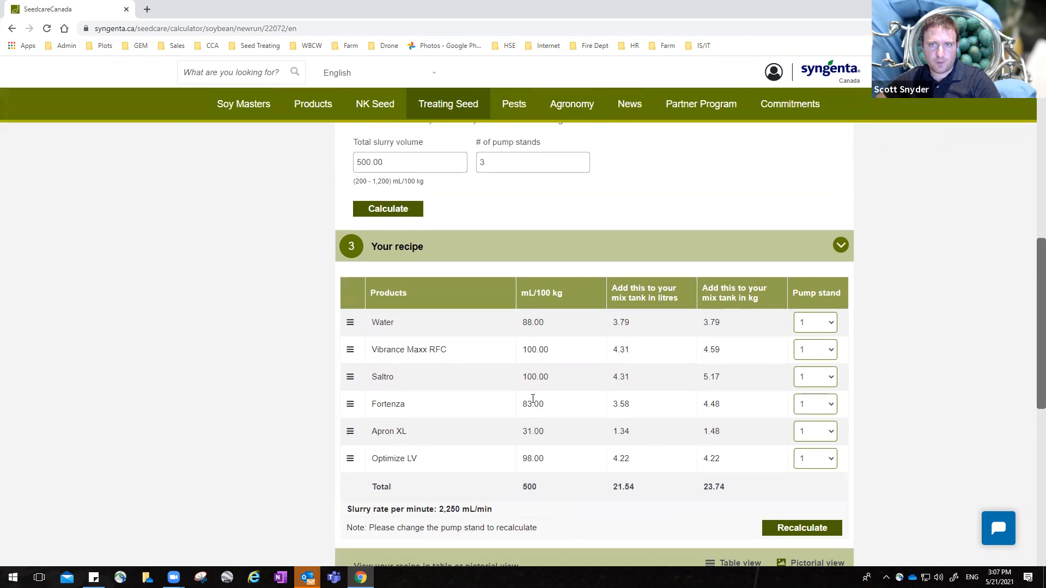
{"action": "scroll", "coordinate": [646, 310], "scroll_direction": "down", "scroll_amount": 7}
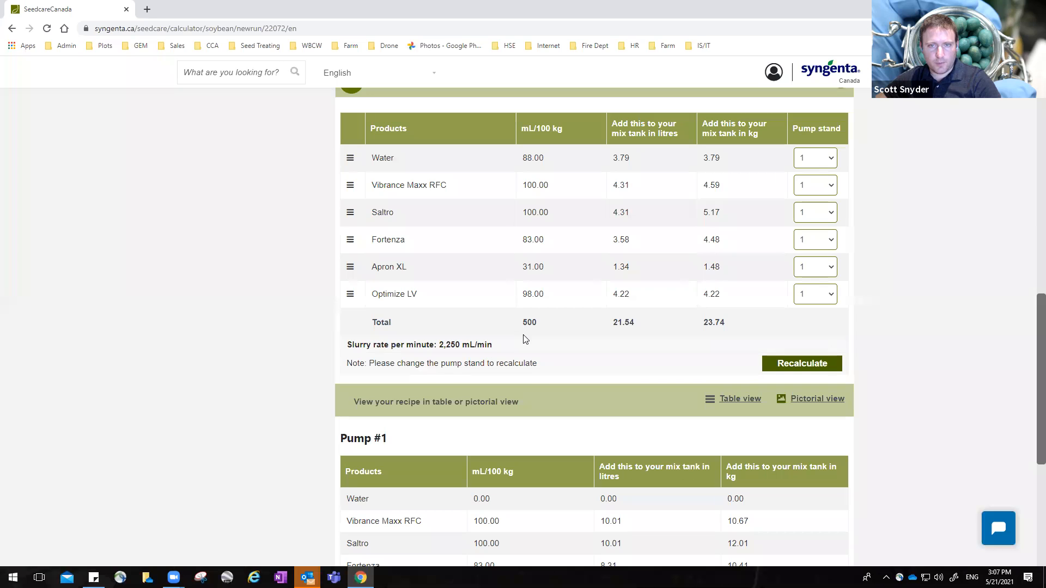
{"action": "scroll", "coordinate": [588, 213], "scroll_direction": "up", "scroll_amount": 2}
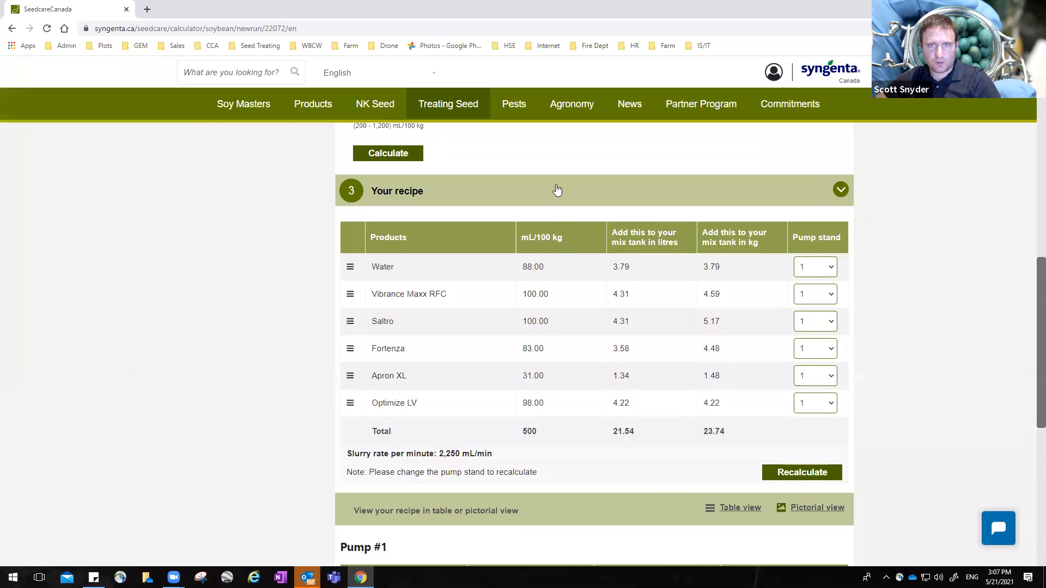
{"action": "scroll", "coordinate": [505, 183], "scroll_direction": "up", "scroll_amount": 2}
{"action": "scroll", "coordinate": [512, 177], "scroll_direction": "down", "scroll_amount": 2}
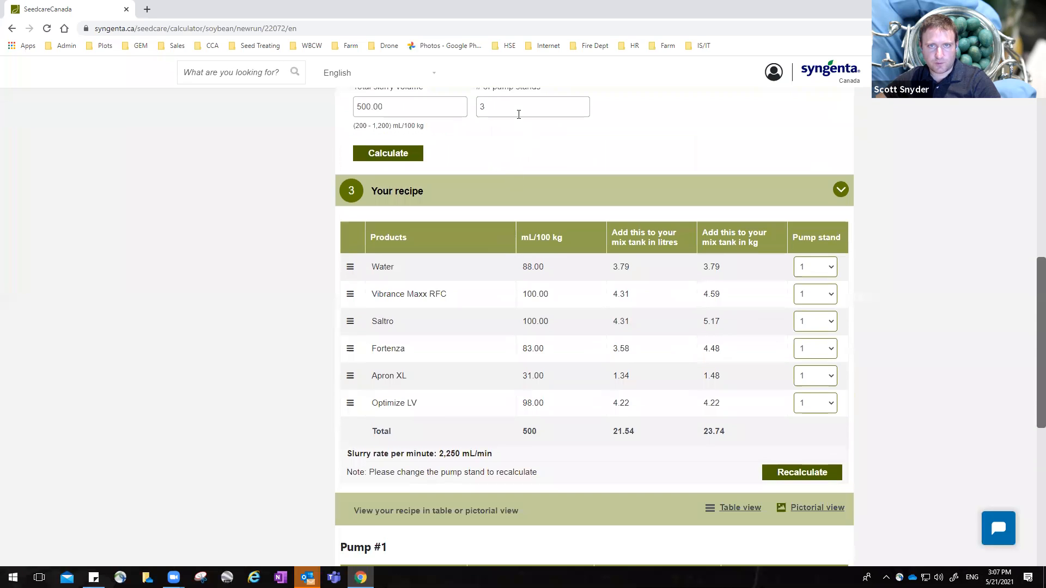
Step: Check the pump stand choices for Water and assign Optimize LV to pump stand 3
{"action": "left_click", "coordinate": [832, 270]}
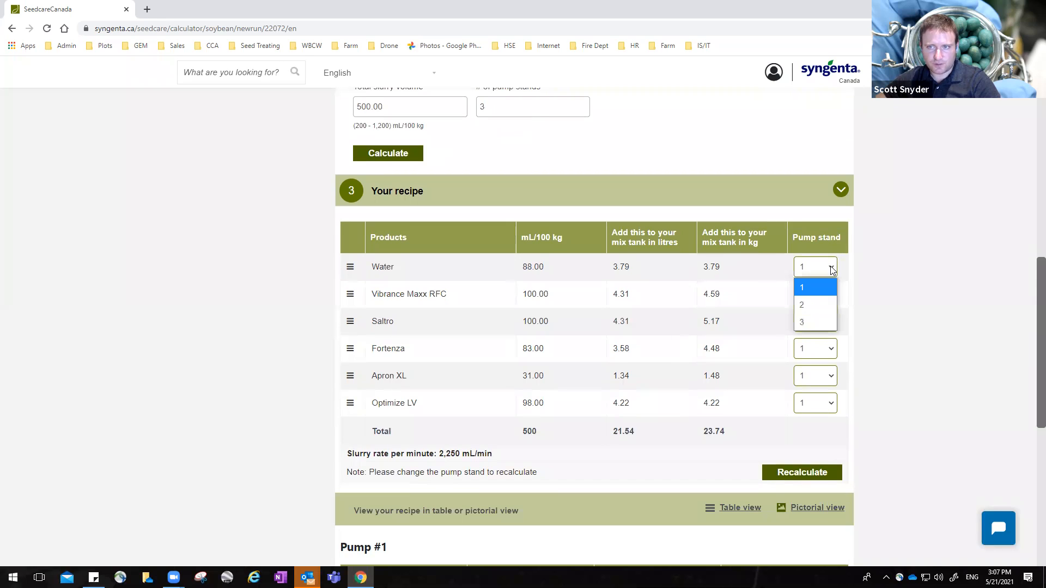
{"action": "left_click", "coordinate": [774, 266]}
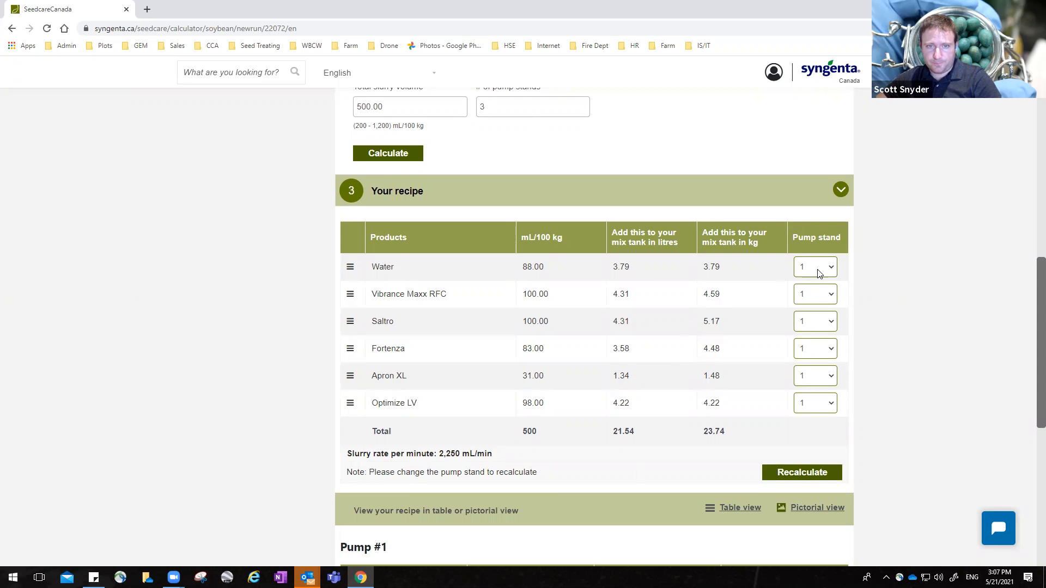
{"action": "left_click", "coordinate": [830, 409]}
{"action": "left_click", "coordinate": [803, 458]}
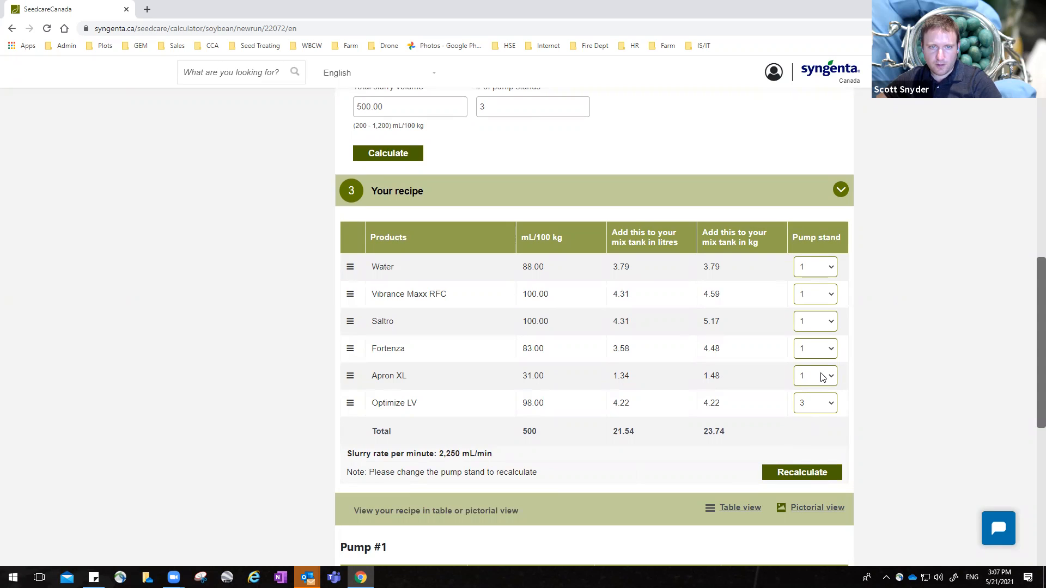
Step: Assign Fortenza to pump stand 2, leaving Vibrance Maxx RFC and Apron XL on pump stand 1
{"action": "left_click", "coordinate": [824, 298]}
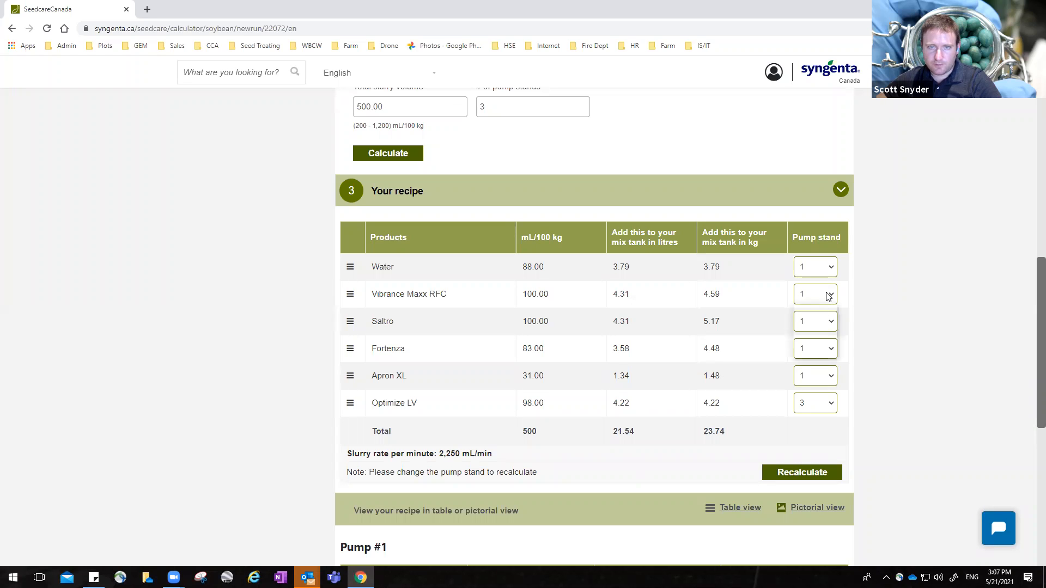
{"action": "left_click", "coordinate": [815, 315]}
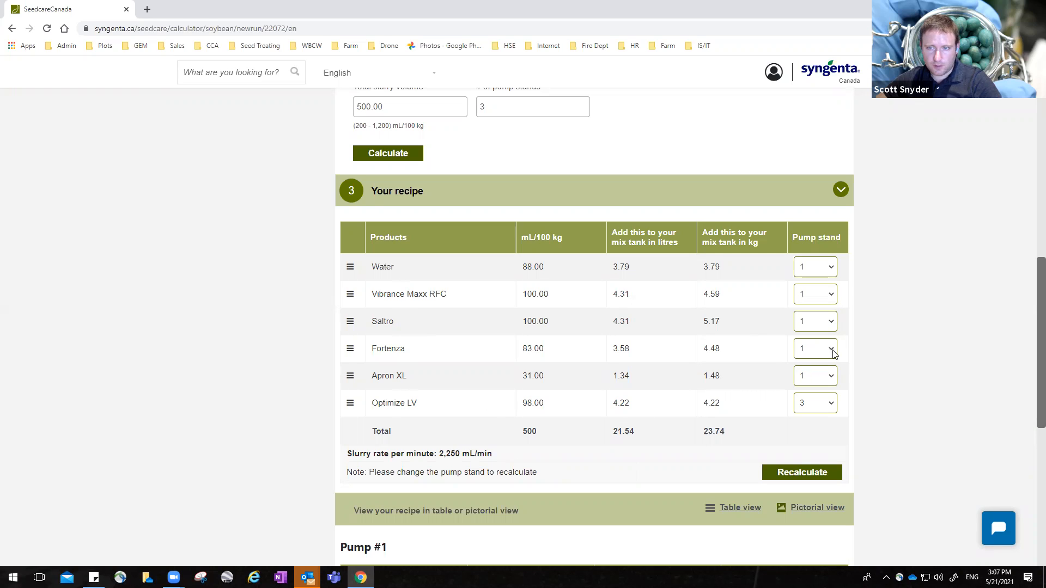
{"action": "left_click", "coordinate": [818, 381]}
{"action": "left_click", "coordinate": [812, 402]}
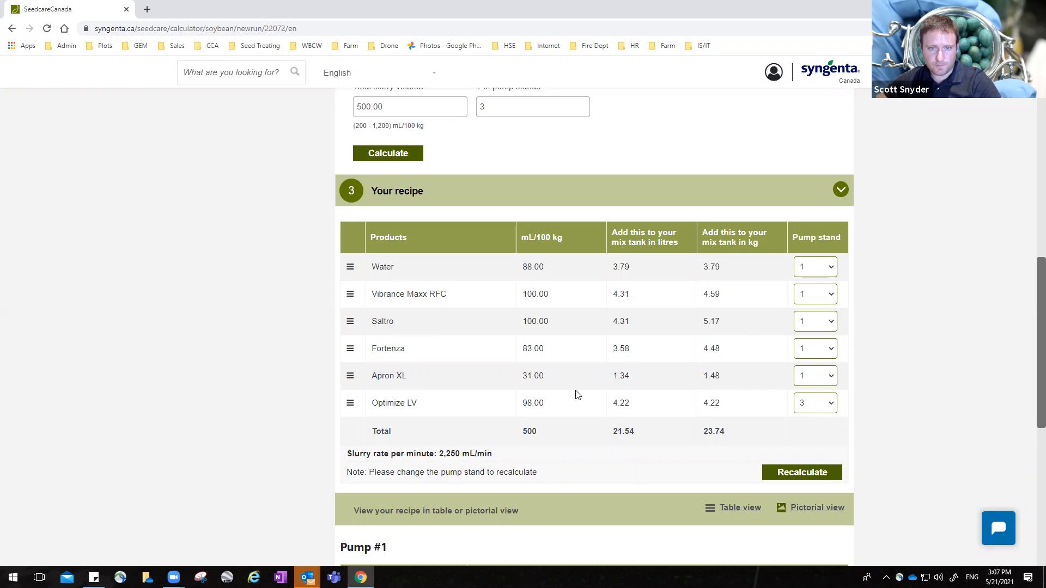
{"action": "left_click", "coordinate": [811, 348]}
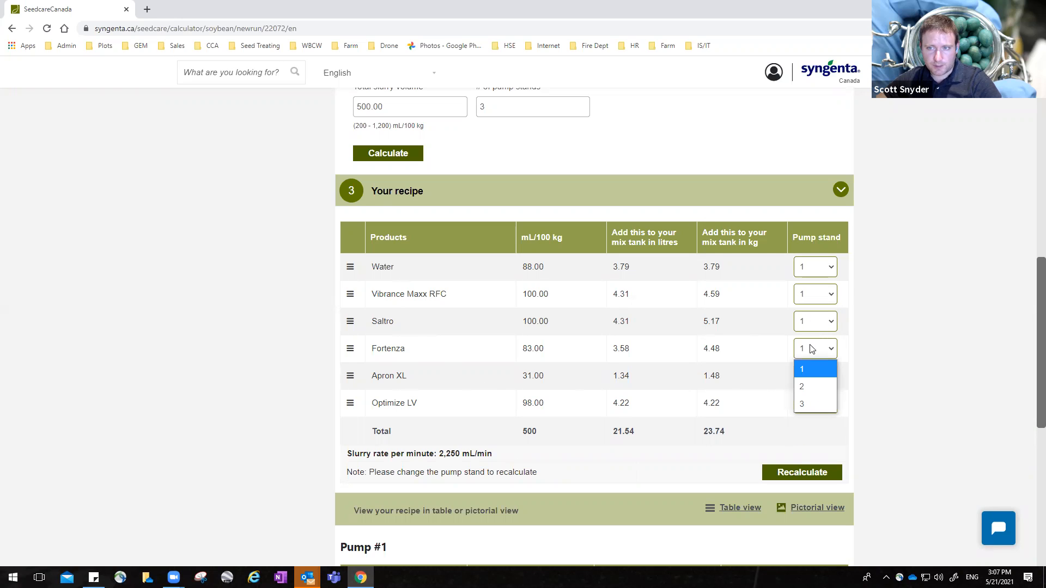
{"action": "left_click", "coordinate": [810, 386]}
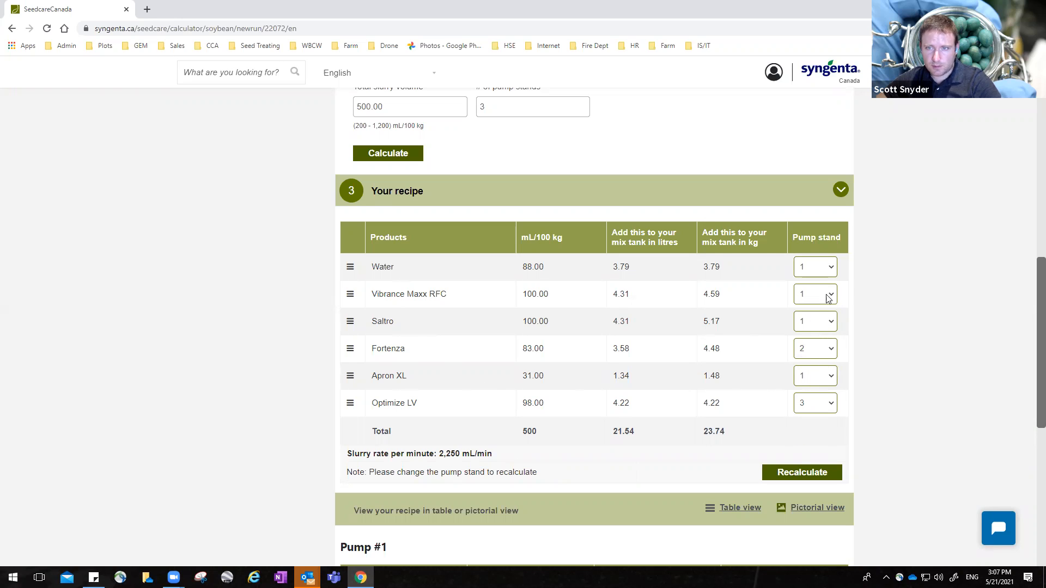
Step: Keep Saltro on pump stand 1 and assign Water to pump stand 2
{"action": "left_click", "coordinate": [831, 324]}
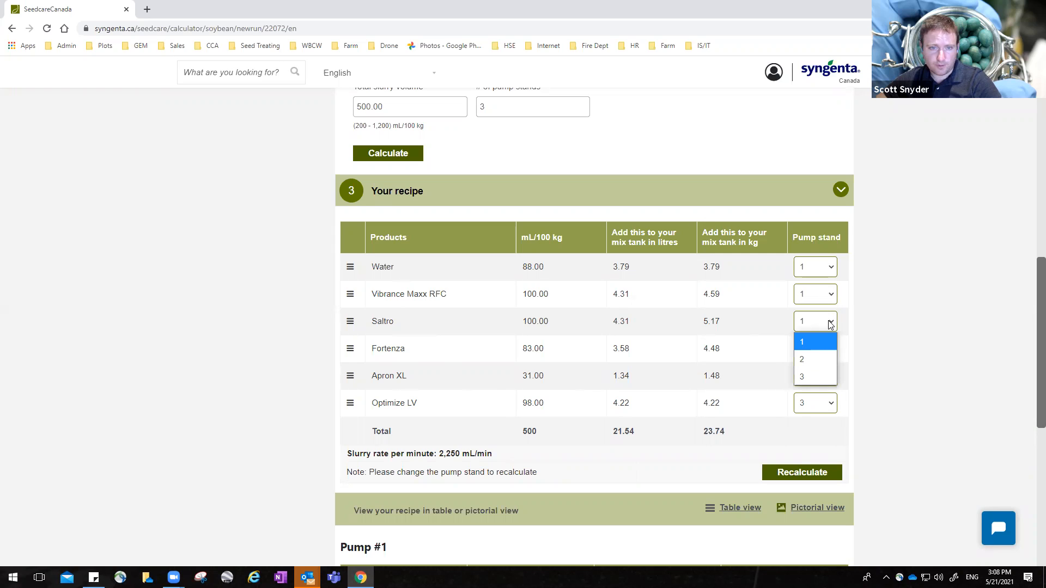
{"action": "left_click", "coordinate": [811, 342]}
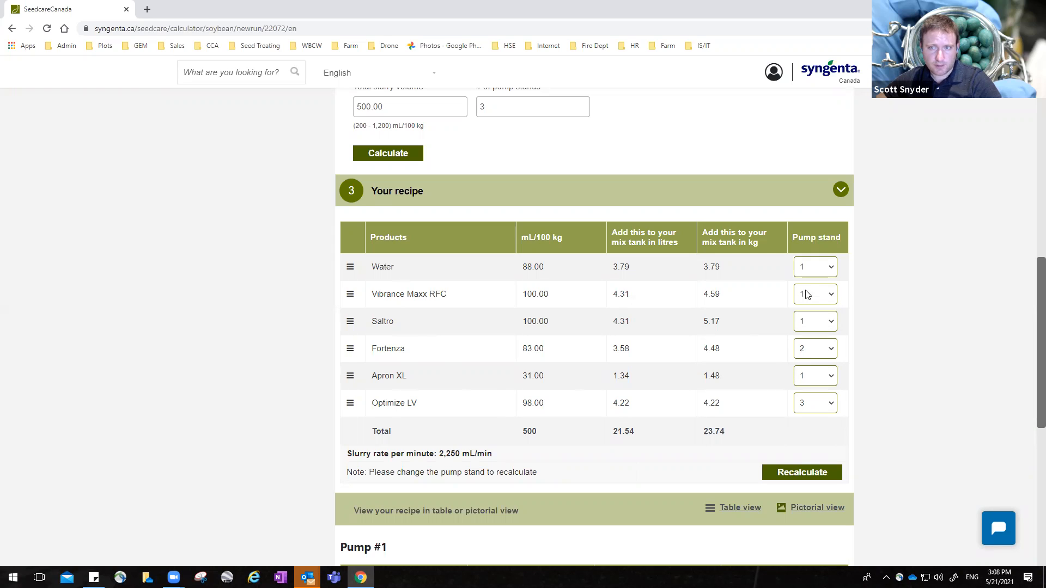
{"action": "left_click", "coordinate": [832, 266]}
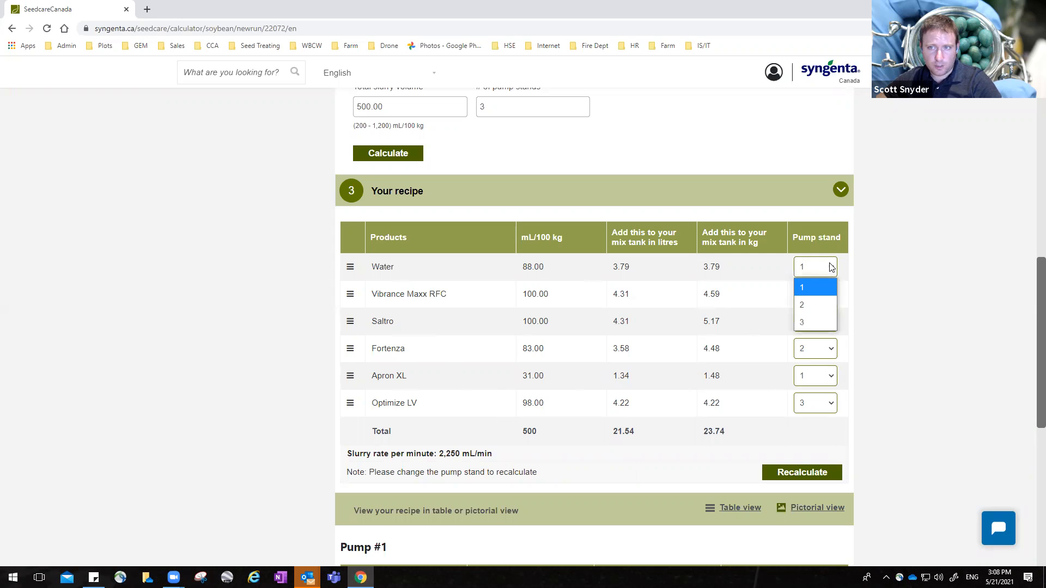
{"action": "left_click", "coordinate": [816, 306]}
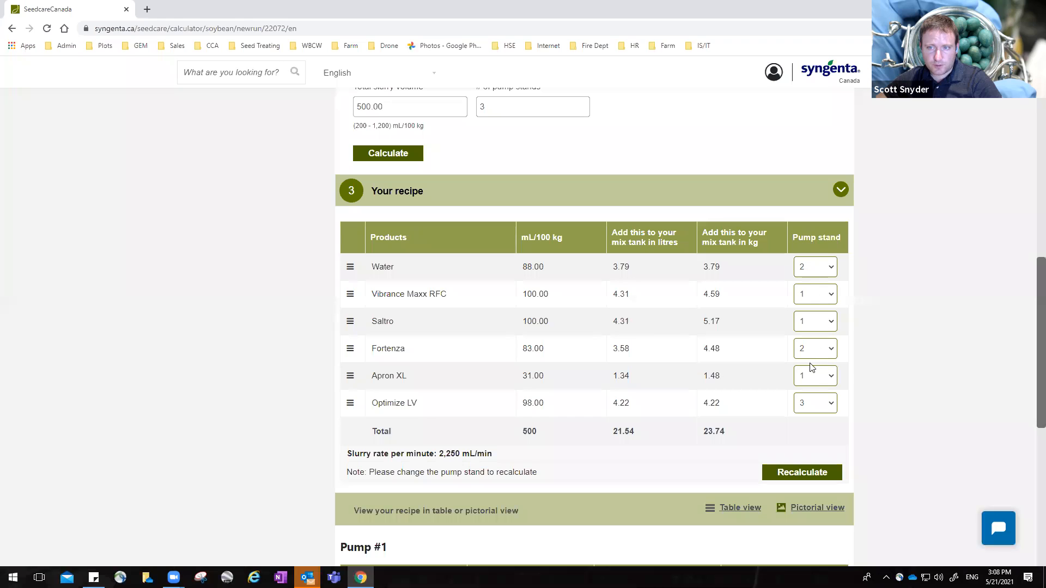
Step: Recalculate the recipe with the new pump stand assignments
{"action": "scroll", "coordinate": [625, 329], "scroll_direction": "down", "scroll_amount": 5}
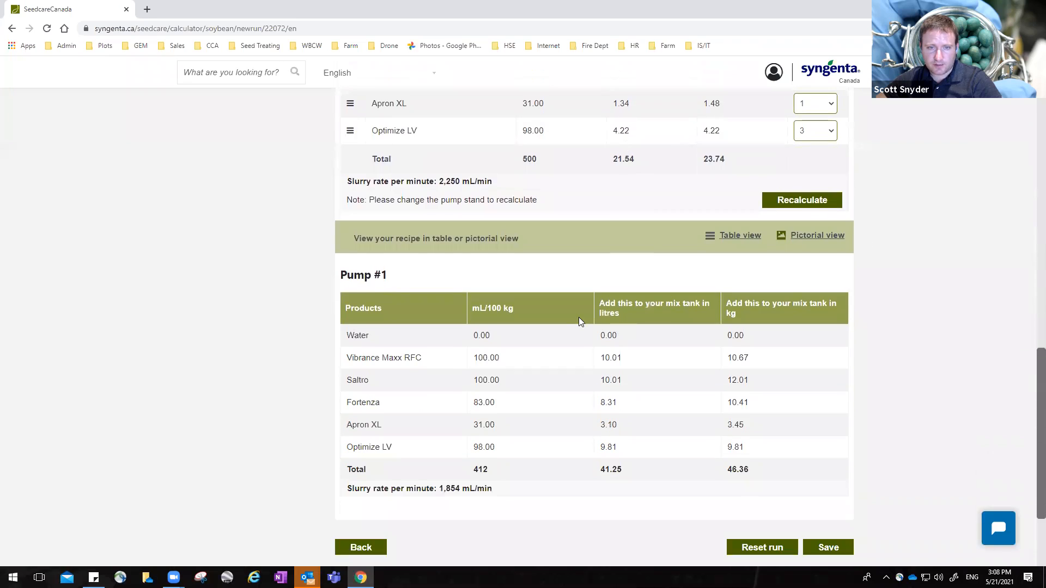
{"action": "scroll", "coordinate": [579, 318], "scroll_direction": "down", "scroll_amount": 1}
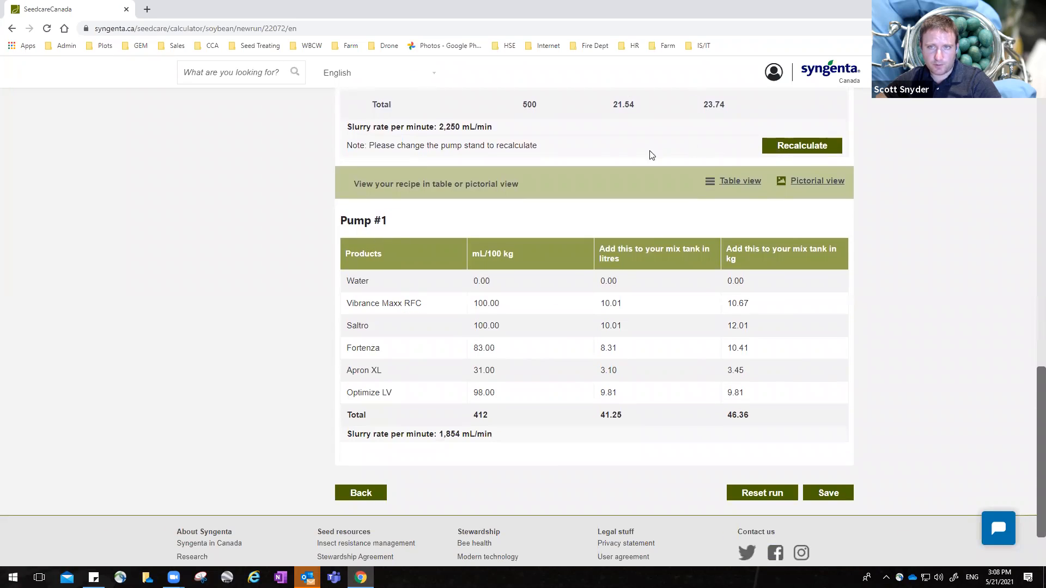
{"action": "left_click", "coordinate": [796, 152]}
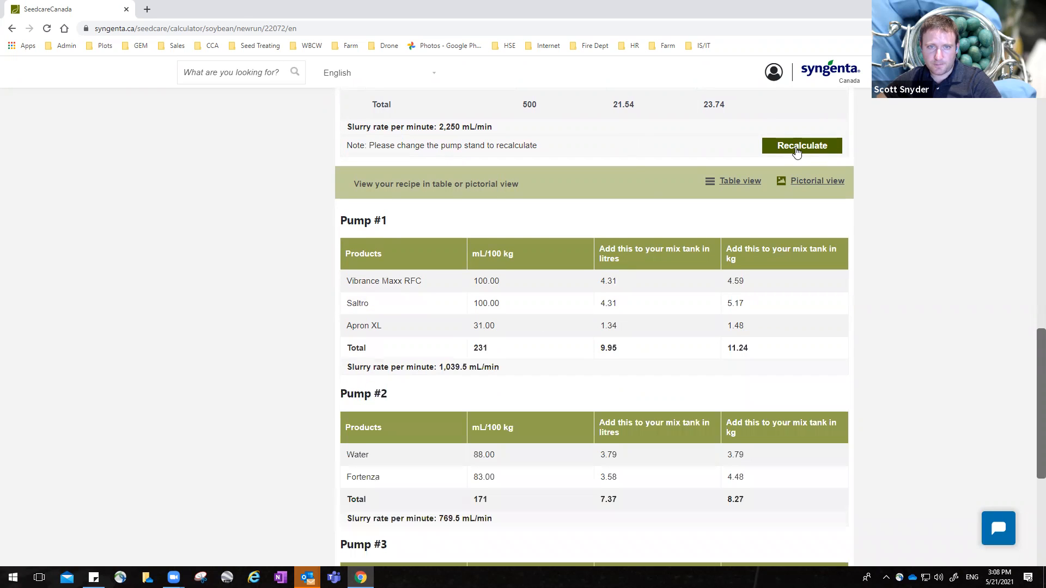
Step: Review the product amounts and slurry rate per minute in the tables for pumps 1, 2 and 3
{"action": "scroll", "coordinate": [397, 273], "scroll_direction": "down", "scroll_amount": 1}
{"action": "scroll", "coordinate": [420, 234], "scroll_direction": "down", "scroll_amount": 1}
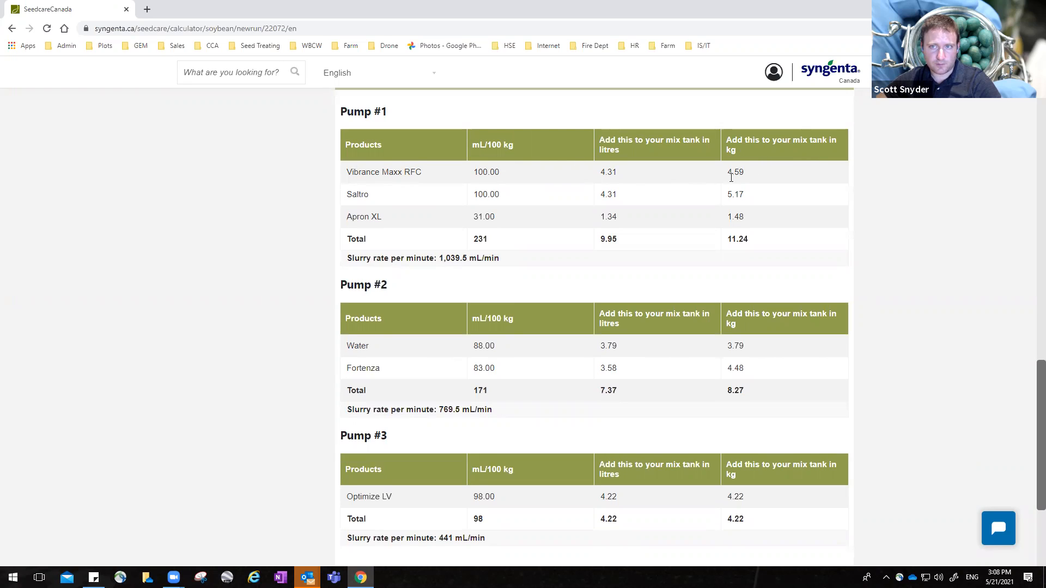
{"action": "left_click_drag", "start_coordinate": [385, 258], "coordinate": [439, 268]}
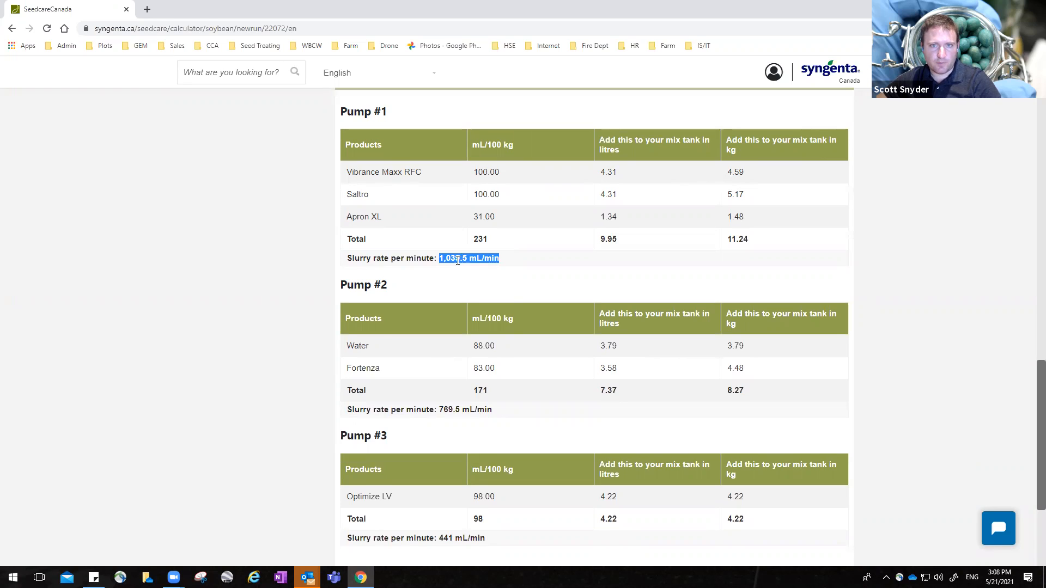
{"action": "scroll", "coordinate": [392, 275], "scroll_direction": "down", "scroll_amount": 1}
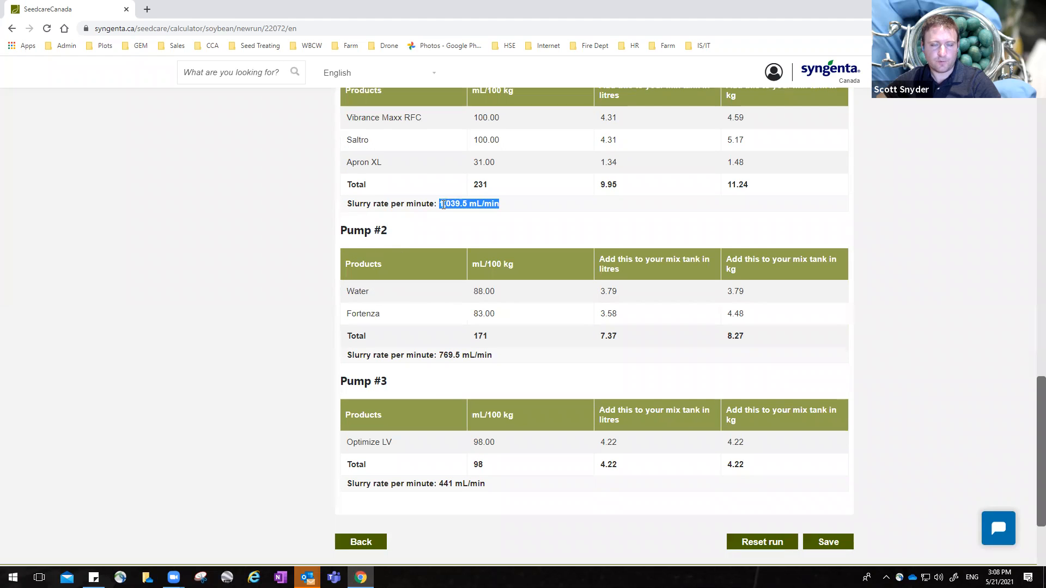
{"action": "left_click_drag", "start_coordinate": [342, 232], "coordinate": [403, 236]}
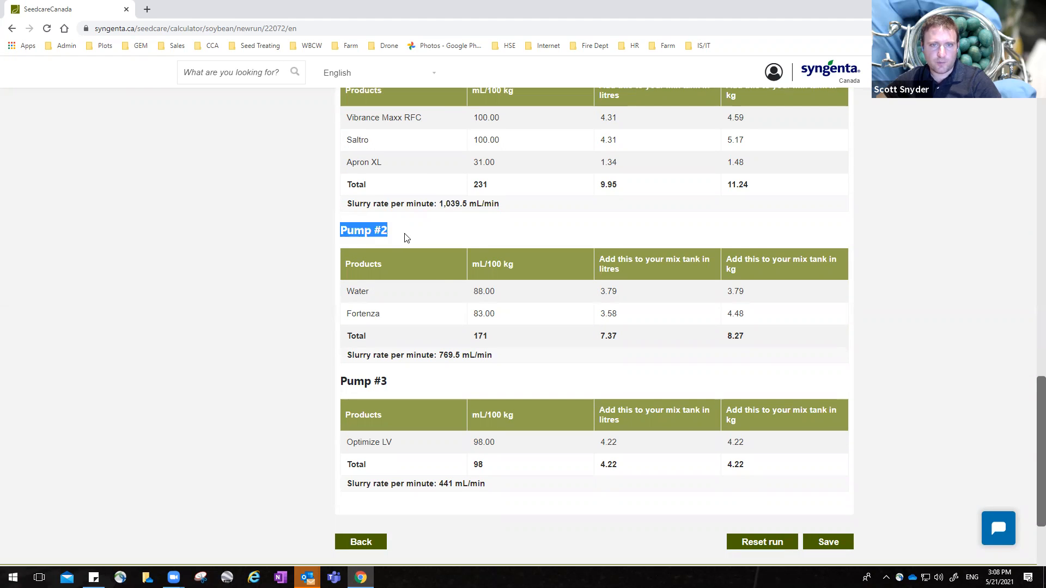
{"action": "left_click_drag", "start_coordinate": [440, 355], "coordinate": [478, 355]}
{"action": "scroll", "coordinate": [389, 426], "scroll_direction": "down", "scroll_amount": 1}
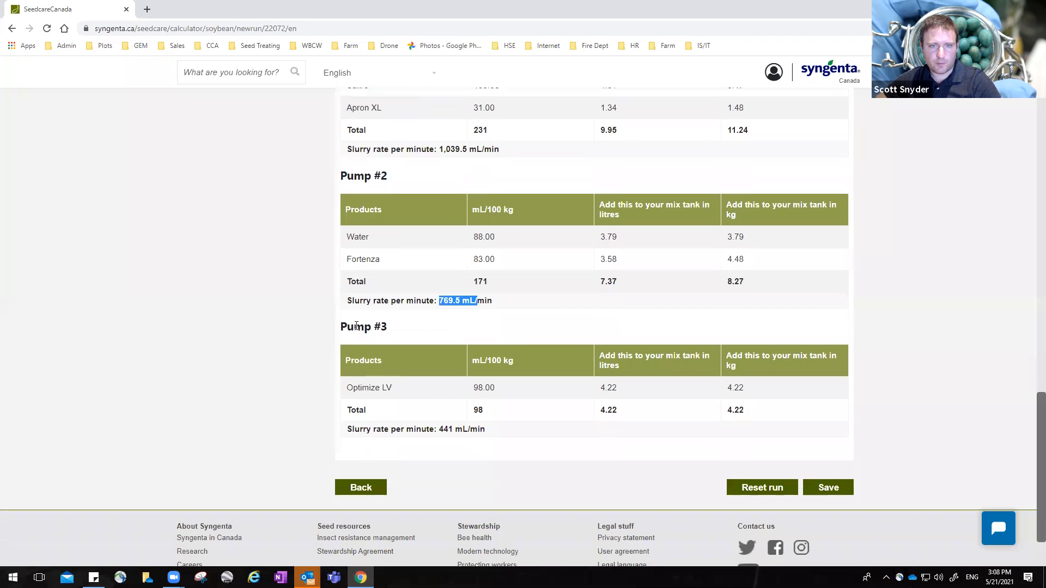
{"action": "left_click_drag", "start_coordinate": [484, 431], "coordinate": [344, 431]}
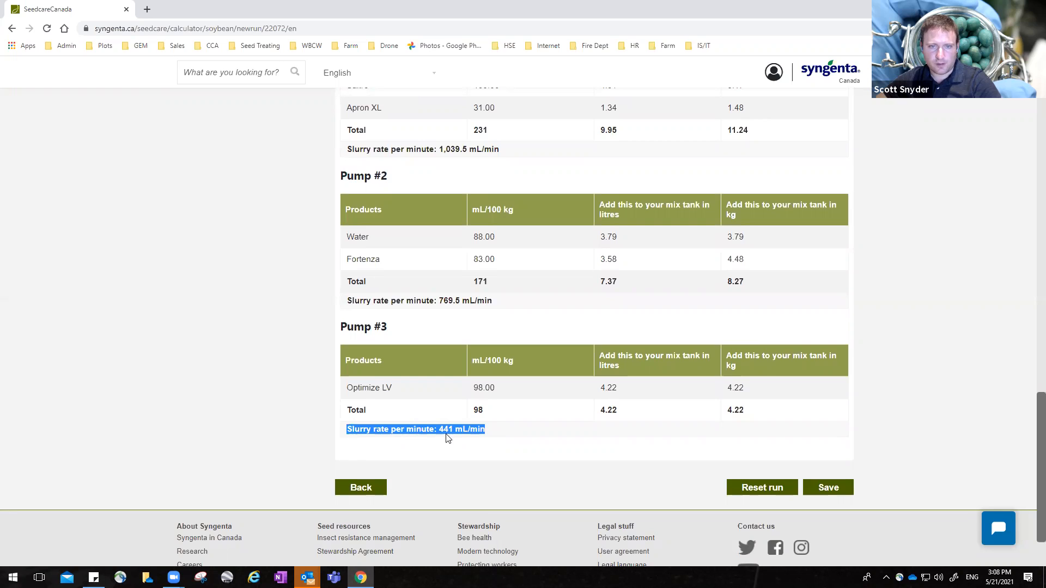
{"action": "left_click", "coordinate": [457, 441]}
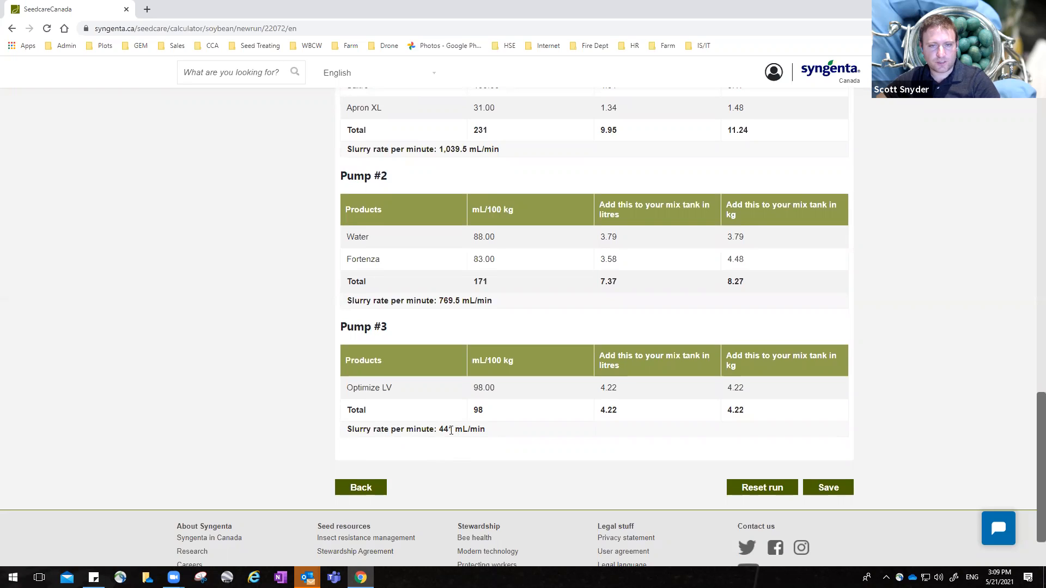
{"action": "left_click_drag", "start_coordinate": [445, 430], "coordinate": [483, 443]}
{"action": "left_click", "coordinate": [543, 440]}
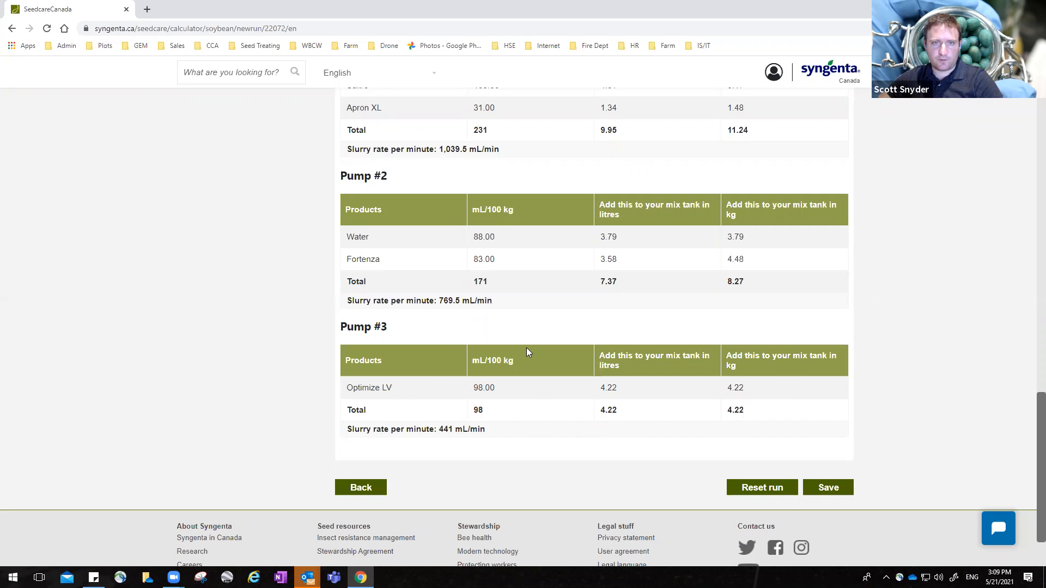
Step: Save the completed soybean treatment run and acknowledge the save message
{"action": "scroll", "coordinate": [523, 334], "scroll_direction": "up", "scroll_amount": 1}
{"action": "scroll", "coordinate": [522, 334], "scroll_direction": "up", "scroll_amount": 8}
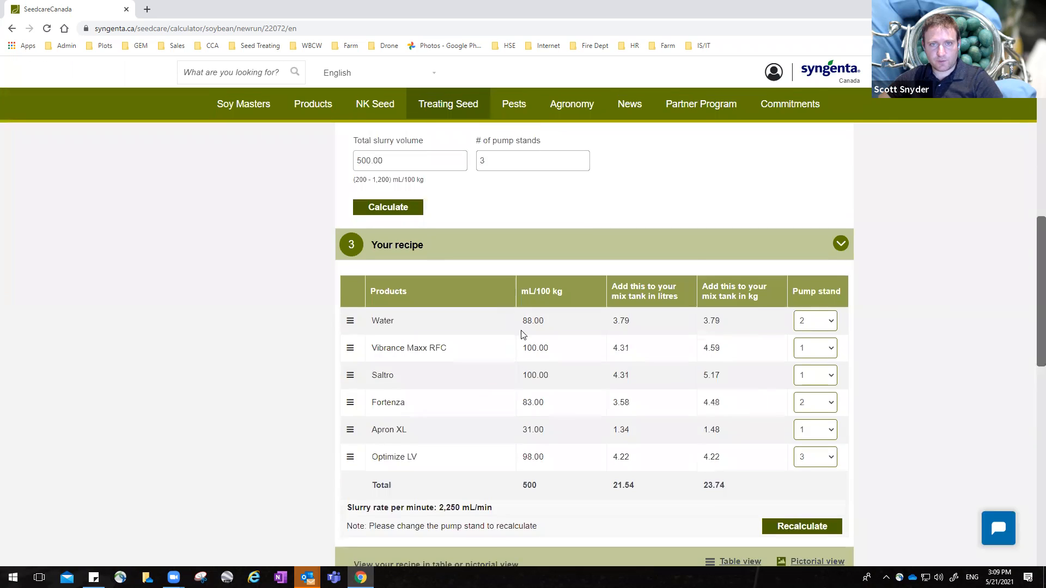
{"action": "scroll", "coordinate": [522, 334], "scroll_direction": "down", "scroll_amount": 10}
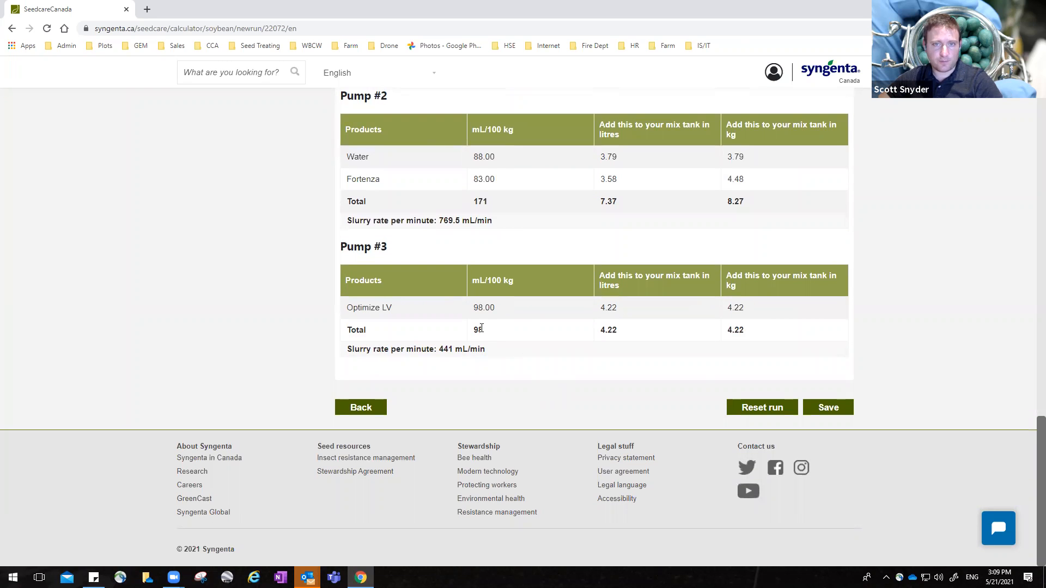
{"action": "scroll", "coordinate": [481, 328], "scroll_direction": "up", "scroll_amount": 8}
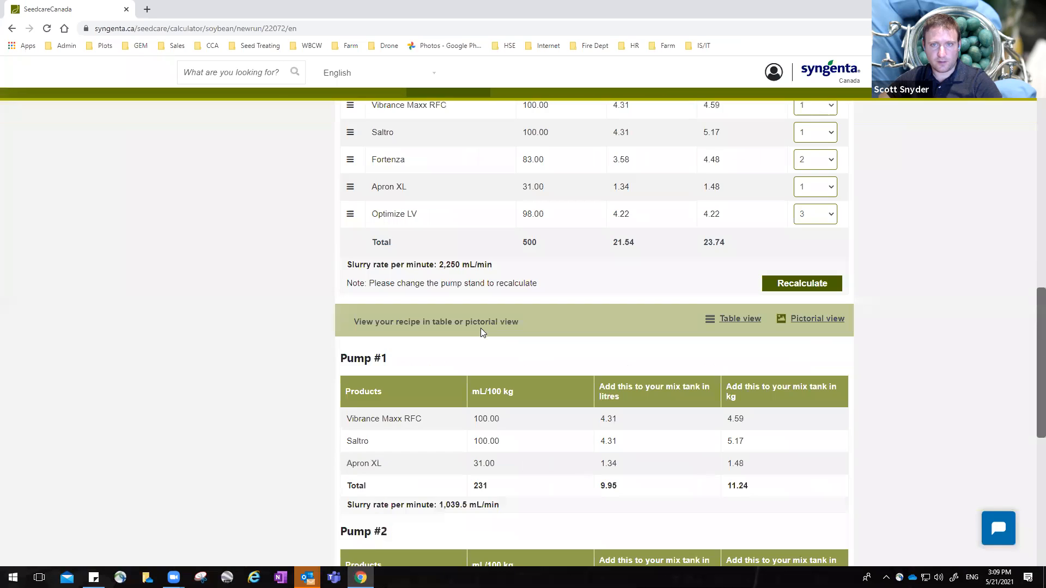
{"action": "scroll", "coordinate": [481, 328], "scroll_direction": "down", "scroll_amount": 7}
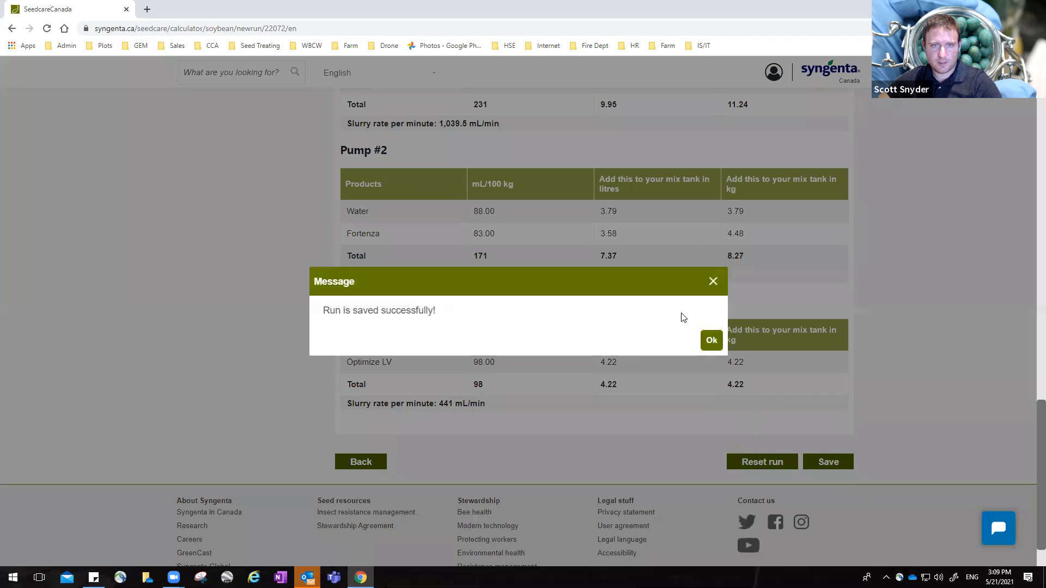
{"action": "left_click", "coordinate": [711, 340]}
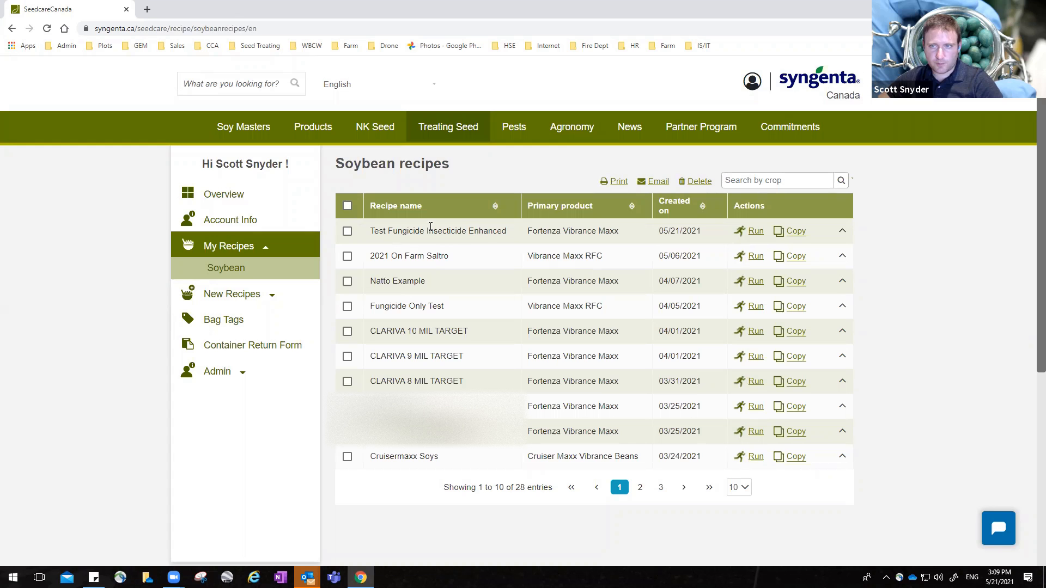
Step: Show the run details of the Test Fungicide Insecticide Enhanced recipe and open its load 2 run for printing
{"action": "left_click", "coordinate": [843, 233]}
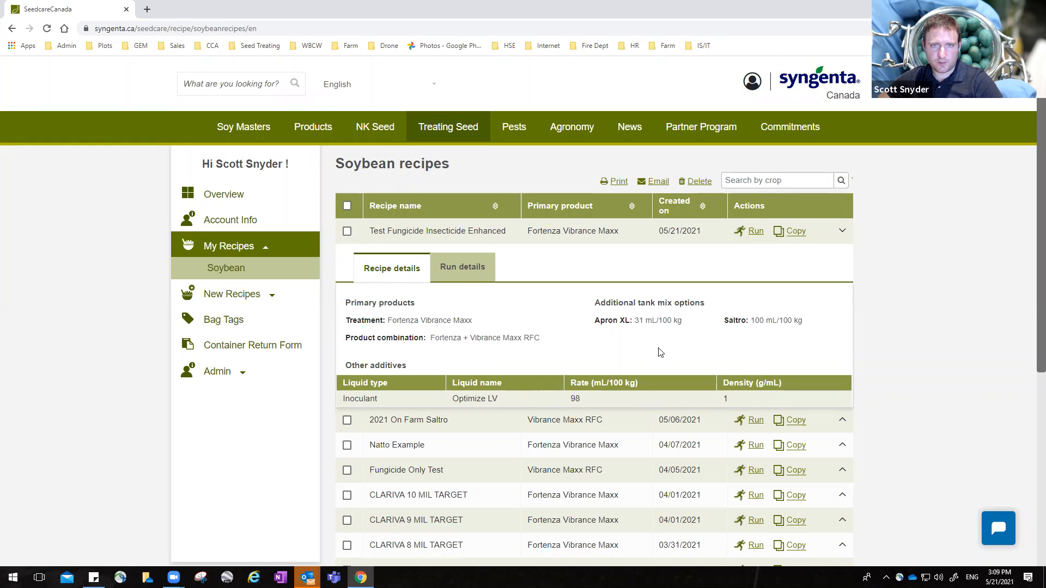
{"action": "left_click", "coordinate": [459, 274]}
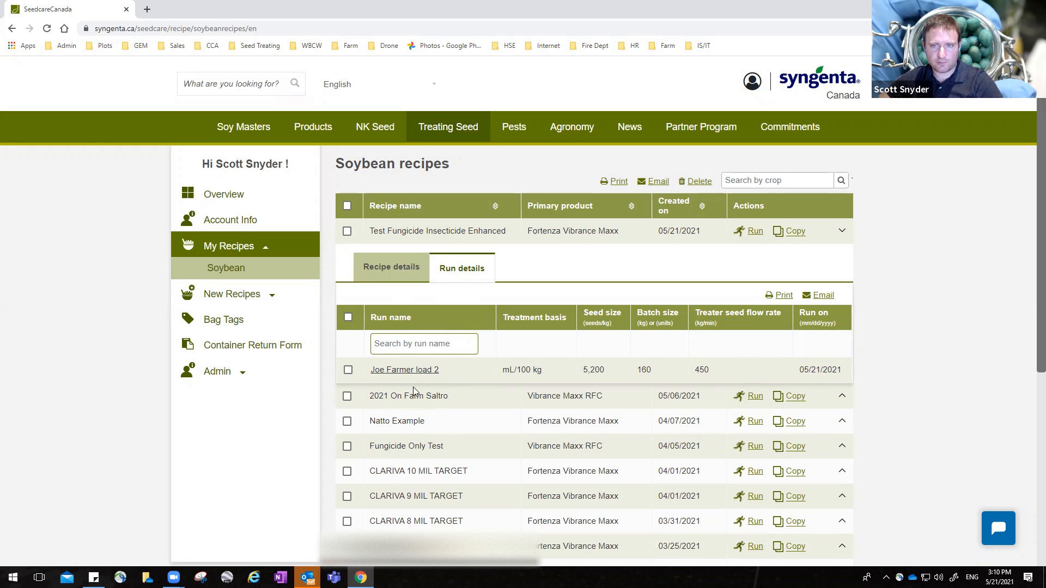
{"action": "left_click", "coordinate": [348, 371]}
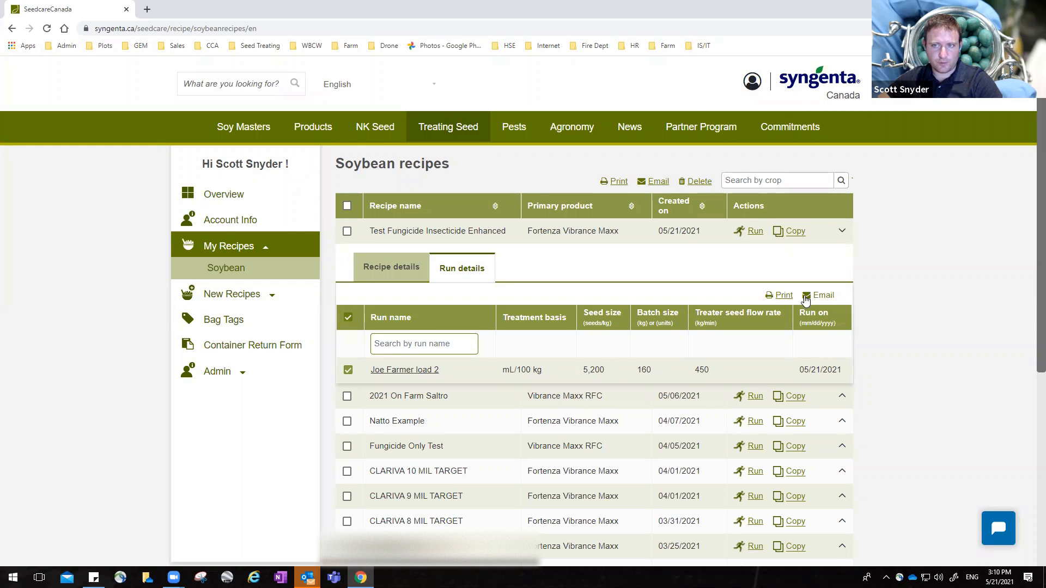
{"action": "left_click", "coordinate": [781, 297]}
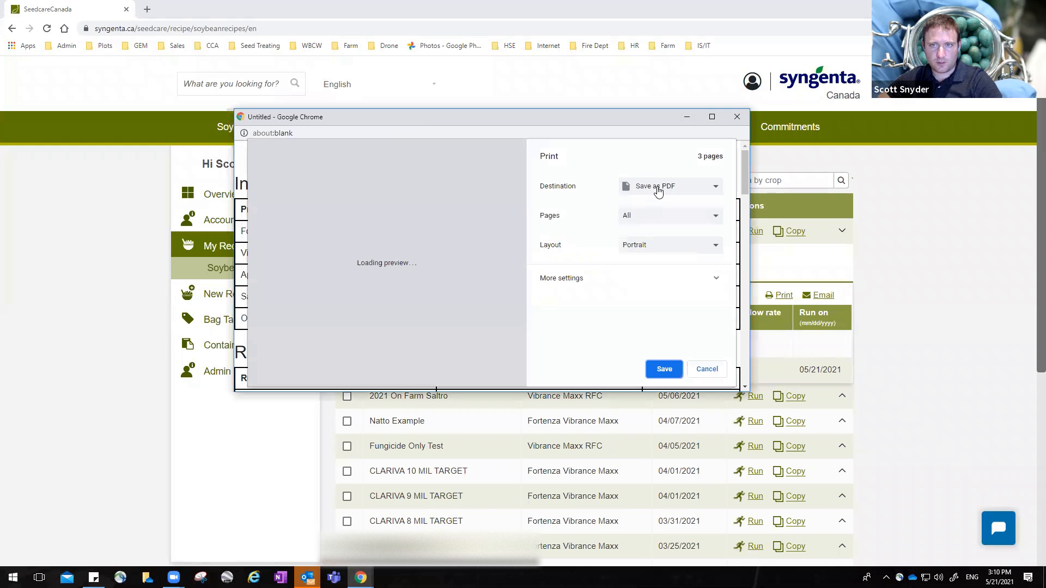
Step: Check the print destinations and additional settings, enlarge the preview window to review the run printout's pages, and cancel printing
{"action": "left_click", "coordinate": [659, 188]}
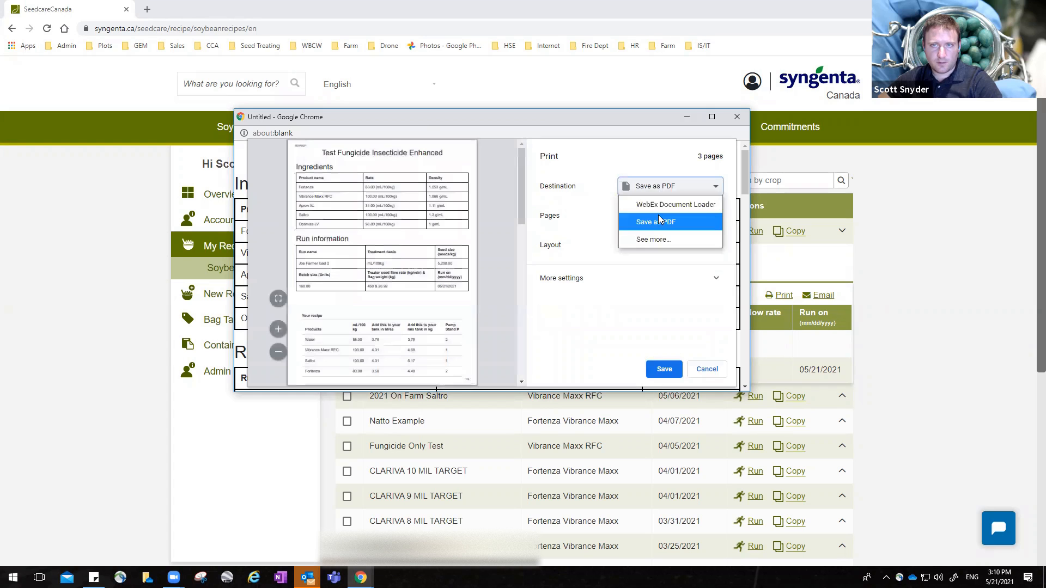
{"action": "left_click", "coordinate": [593, 272]}
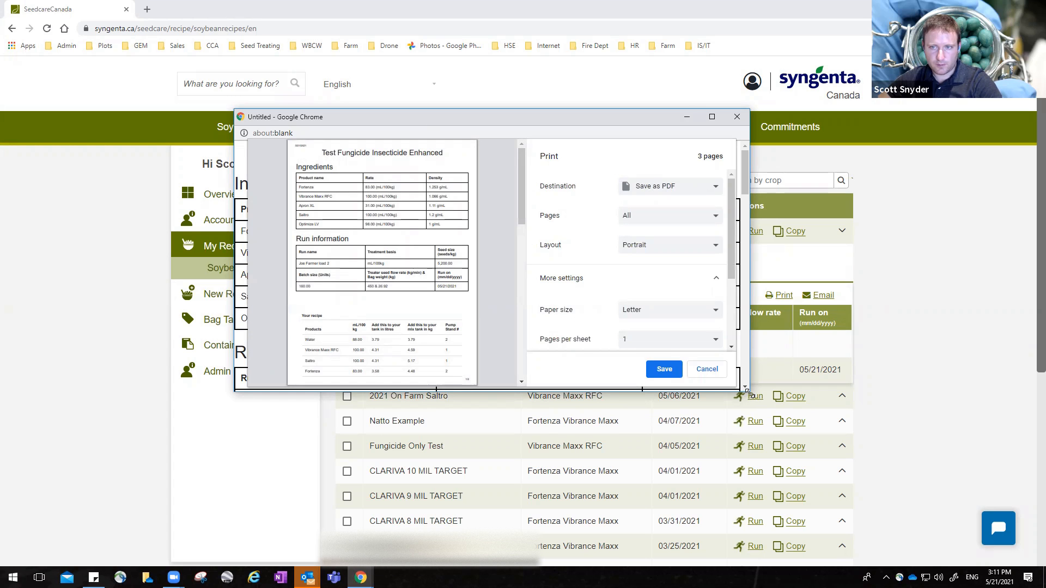
{"action": "left_click_drag", "start_coordinate": [750, 393], "coordinate": [921, 567]}
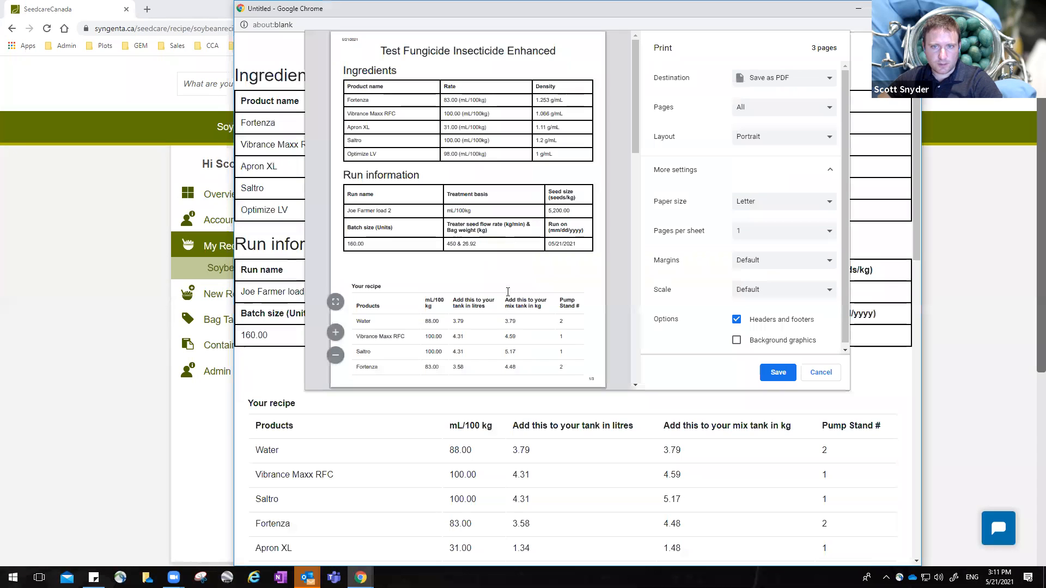
{"action": "left_click_drag", "start_coordinate": [634, 99], "coordinate": [653, 340]}
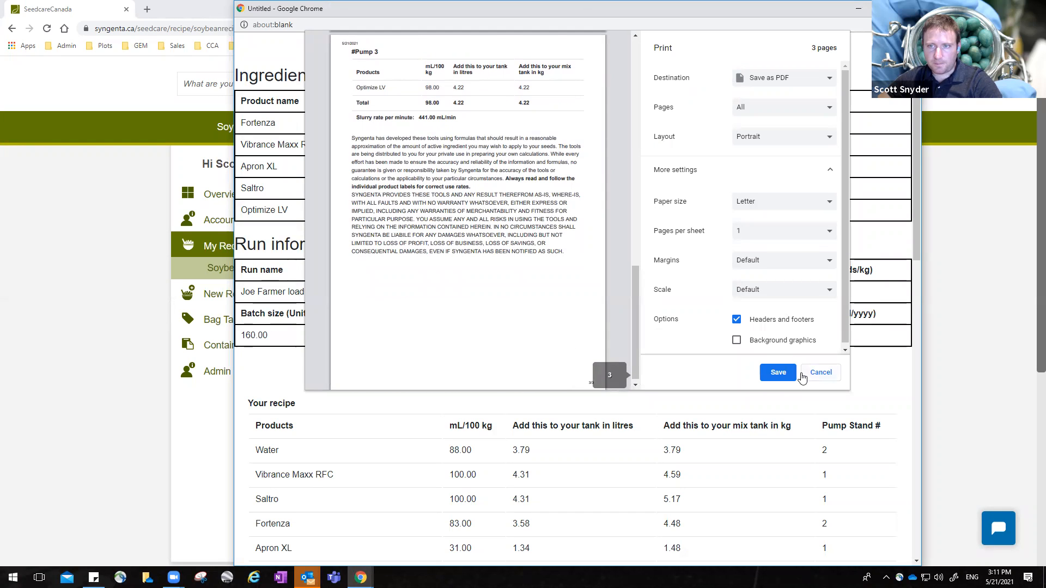
{"action": "left_click", "coordinate": [822, 374]}
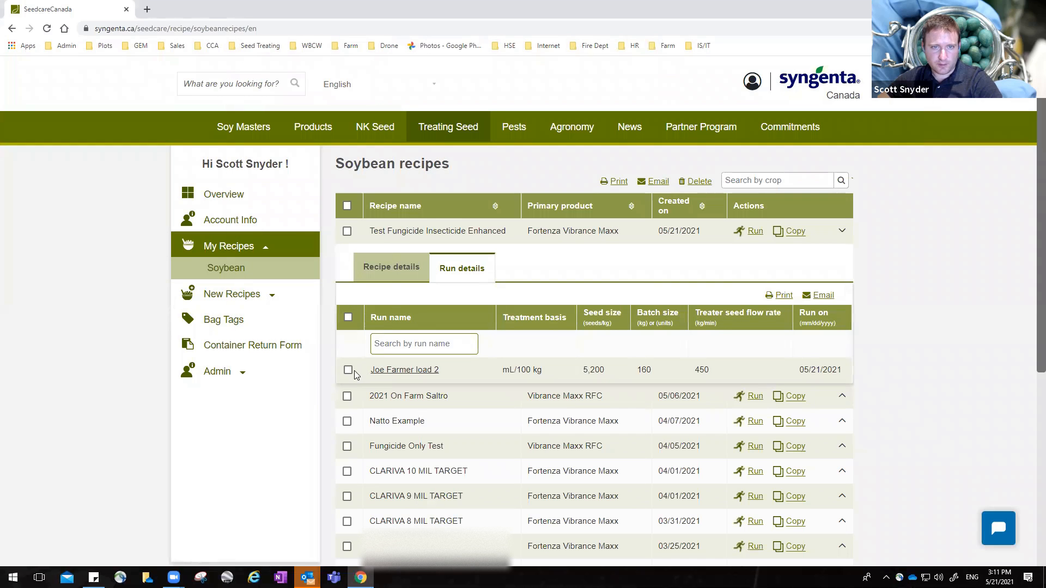
Step: Select the load 2 run for emailing and add the recipient's e-mail address
{"action": "left_click", "coordinate": [348, 371]}
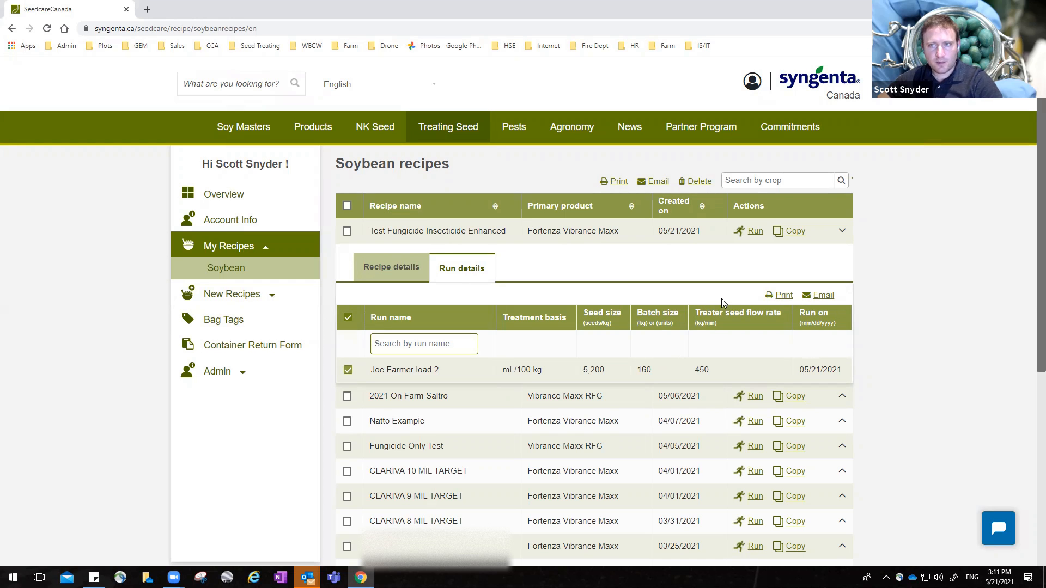
{"action": "left_click", "coordinate": [820, 295]}
{"action": "left_click", "coordinate": [541, 276]}
{"action": "left_click", "coordinate": [551, 326]}
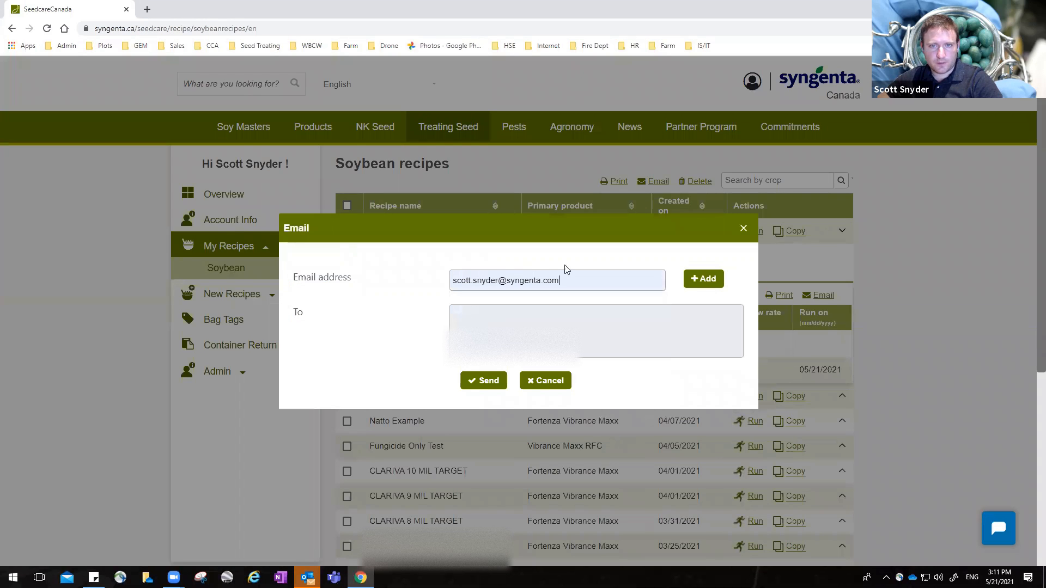
{"action": "left_click", "coordinate": [703, 280]}
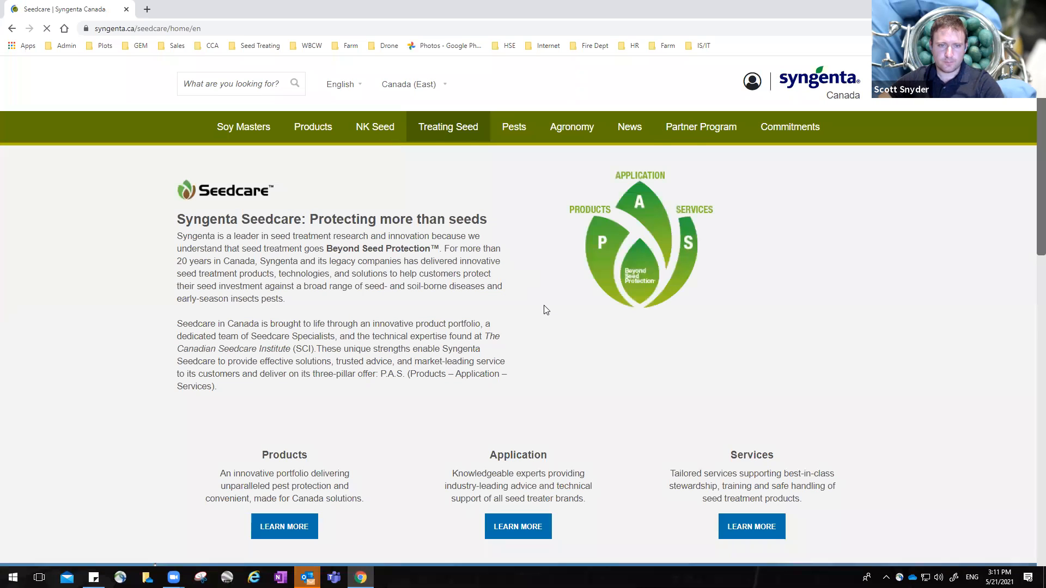
Step: Go from the Seedcare home page through the Application page to the calculator dashboard
{"action": "scroll", "coordinate": [584, 326], "scroll_direction": "down", "scroll_amount": 3}
{"action": "scroll", "coordinate": [604, 363], "scroll_direction": "up", "scroll_amount": 3}
{"action": "scroll", "coordinate": [739, 434], "scroll_direction": "down", "scroll_amount": 1}
{"action": "scroll", "coordinate": [740, 434], "scroll_direction": "down", "scroll_amount": 2}
{"action": "left_click", "coordinate": [747, 416]}
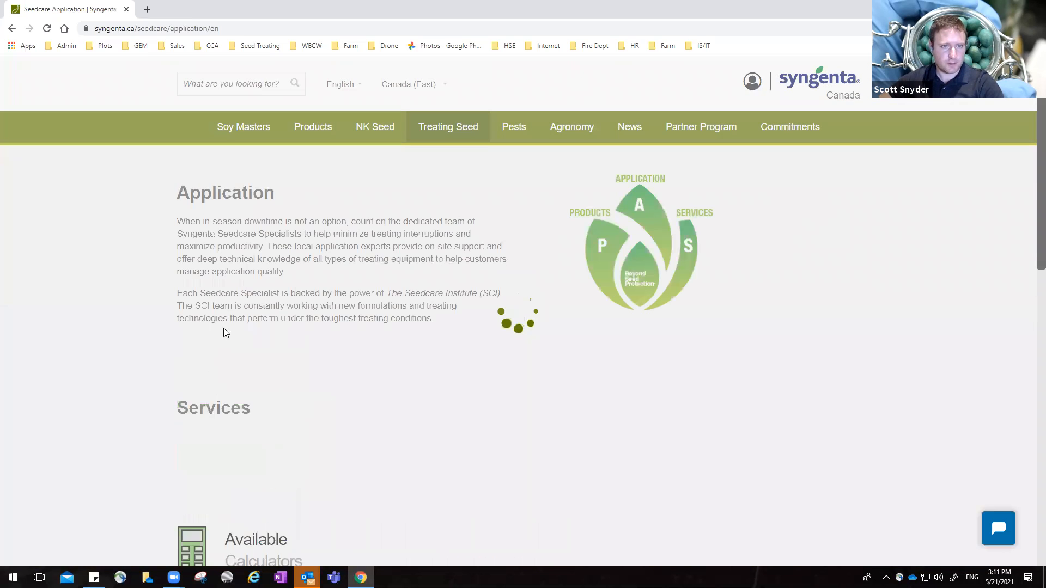
{"action": "left_click", "coordinate": [227, 334]}
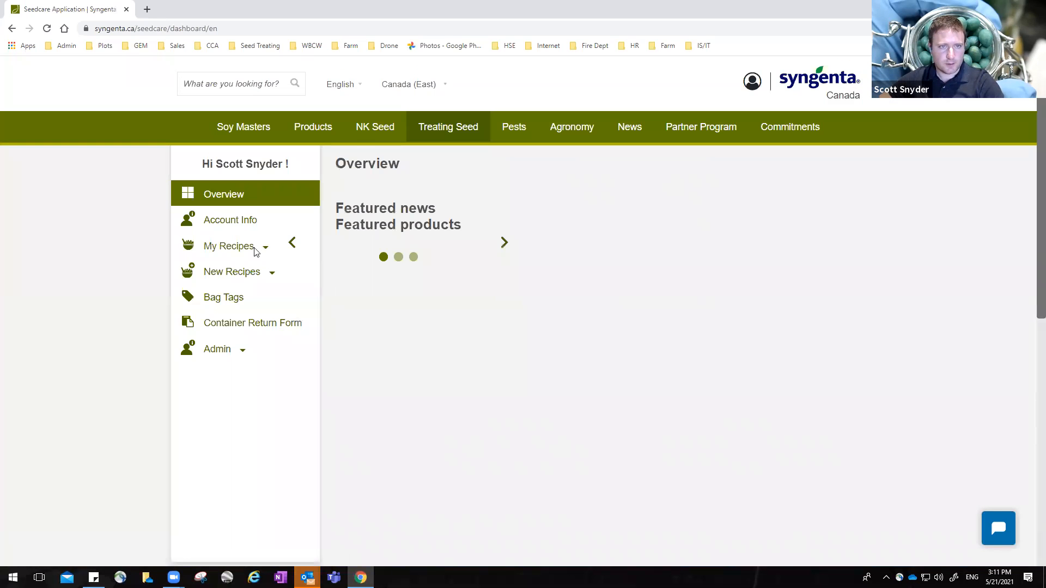
Step: Open the saved soybean recipes and show the run details of Test Fungicide Insecticide Enhanced
{"action": "left_click", "coordinate": [222, 248]}
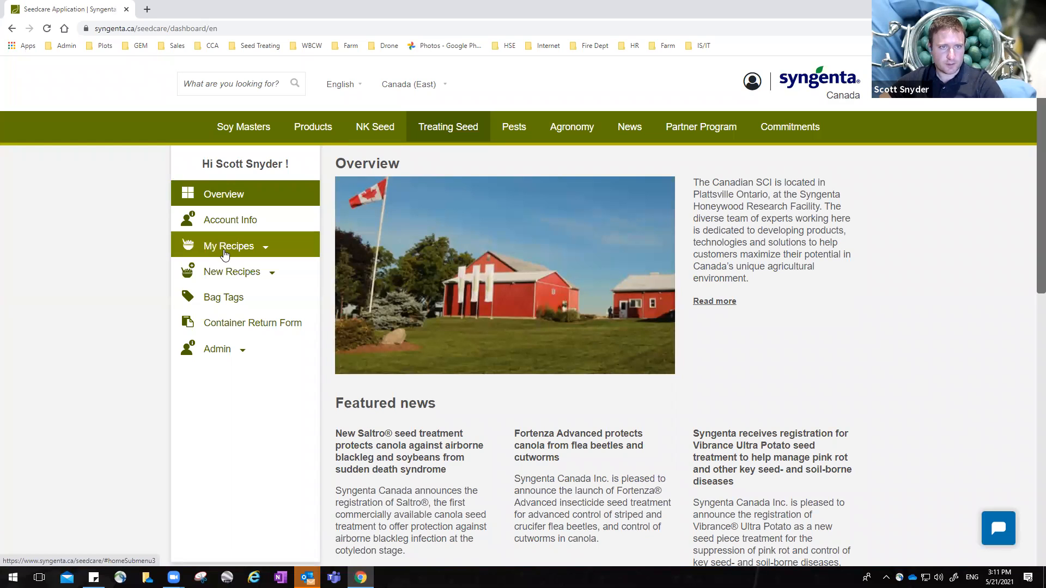
{"action": "left_click", "coordinate": [226, 267]}
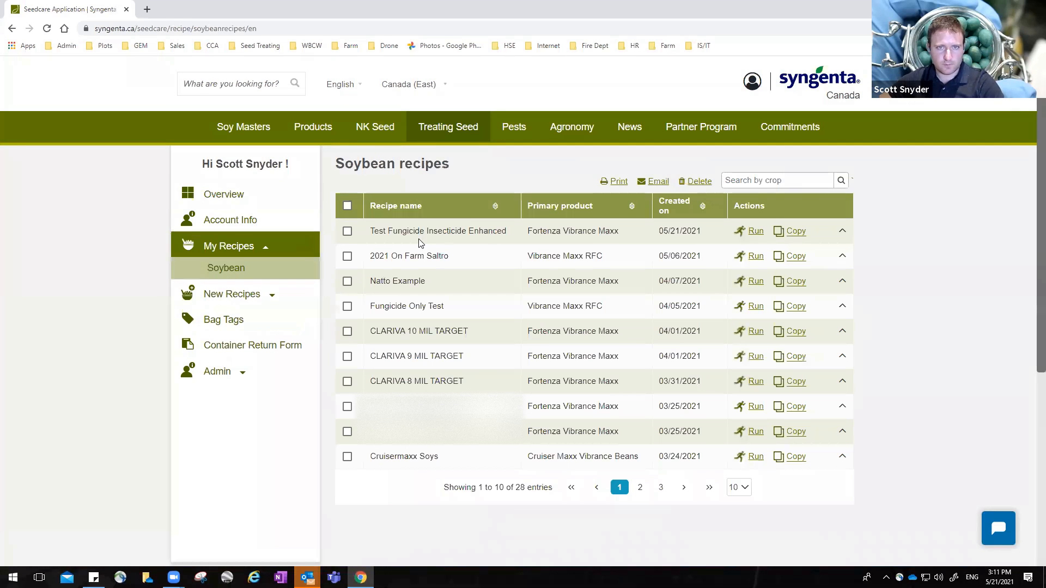
{"action": "left_click", "coordinate": [841, 231]}
{"action": "left_click", "coordinate": [461, 268]}
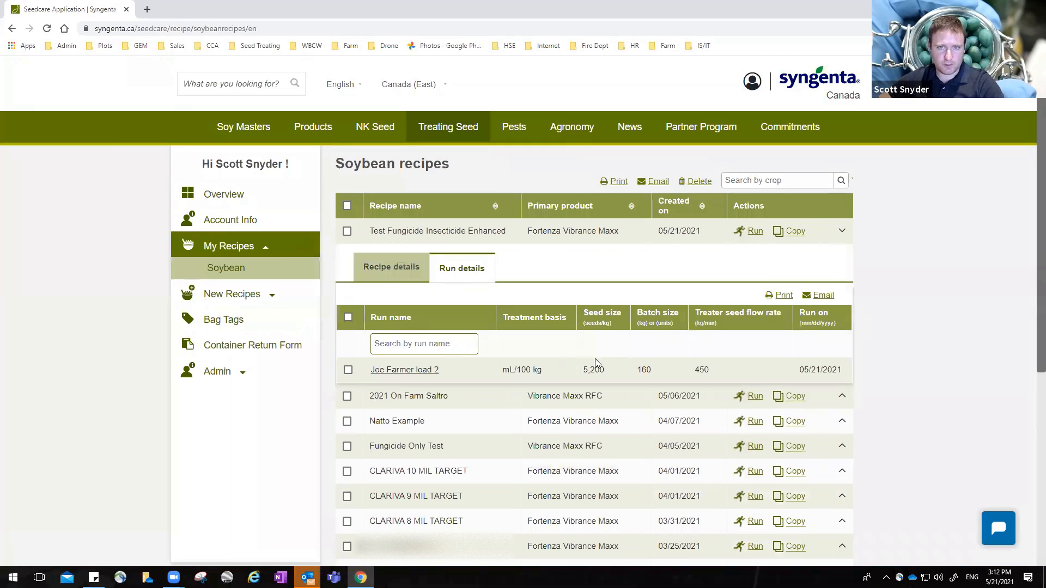
Step: Search the recipe's runs by the farmer's name
{"action": "left_click", "coordinate": [425, 341]}
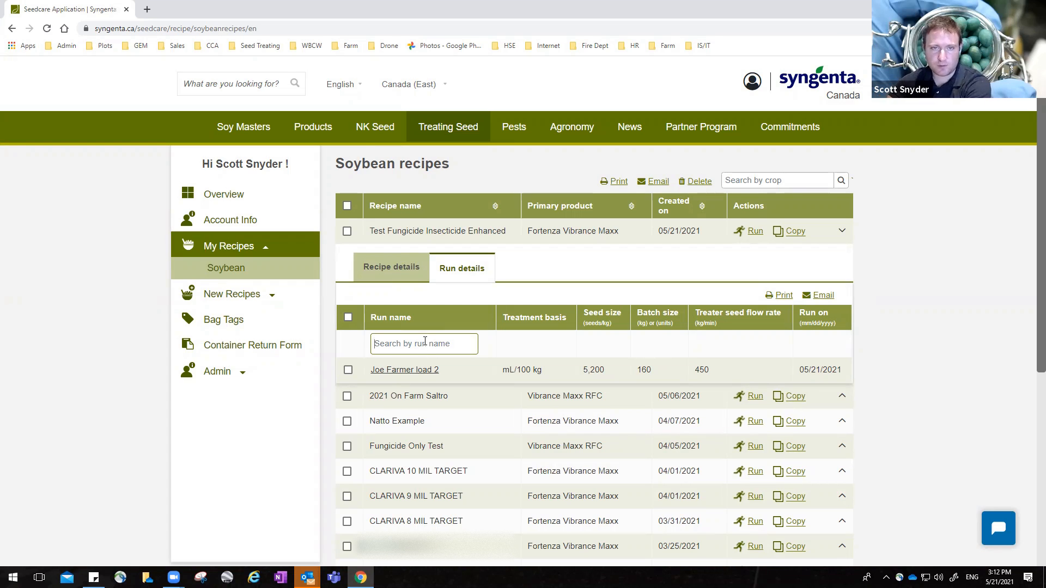
{"action": "type", "text": "joe far"}
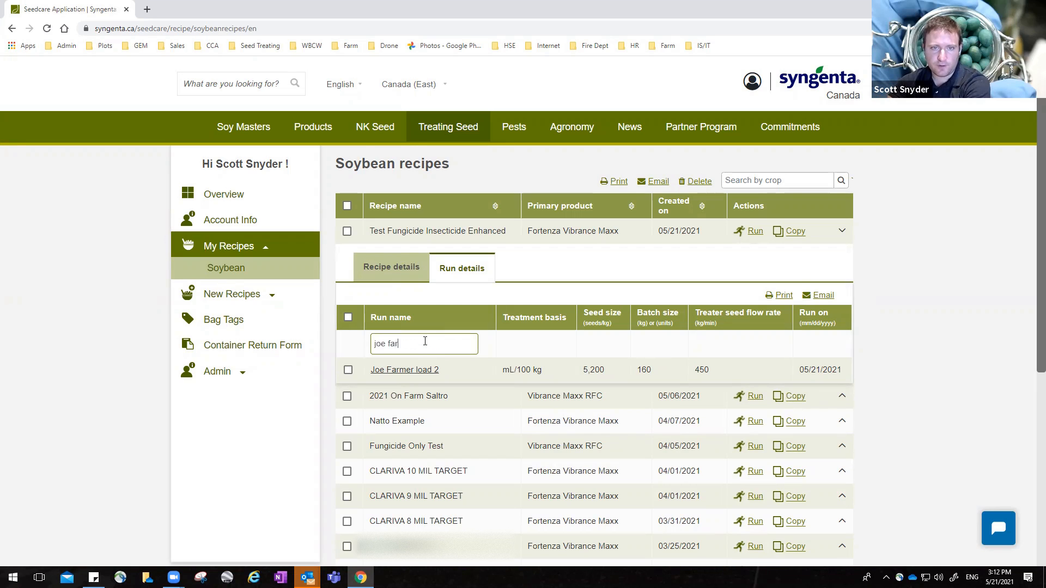